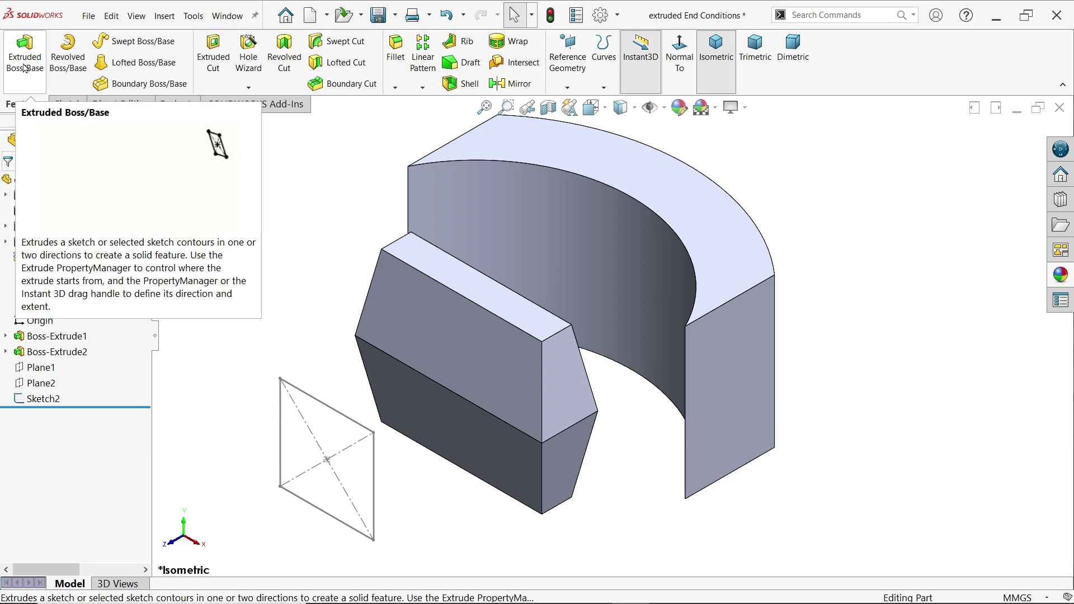
# Examine the curved body, the faceted block, Plane1, Plane2 and the square sketch that make up the part.
pyautogui.click(552, 193)
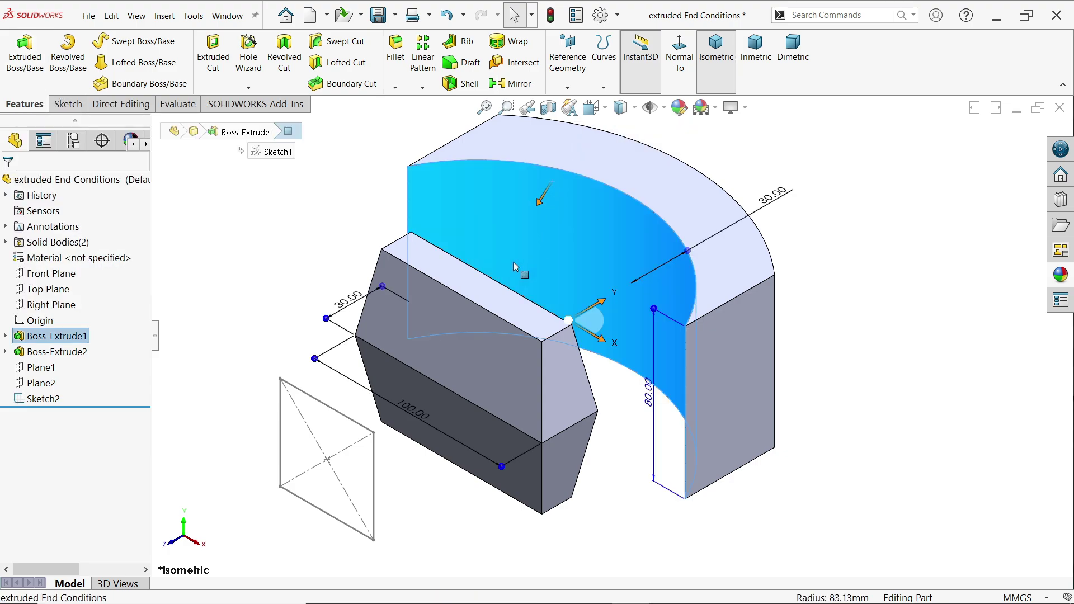
pyautogui.click(459, 328)
pyautogui.press('Escape')
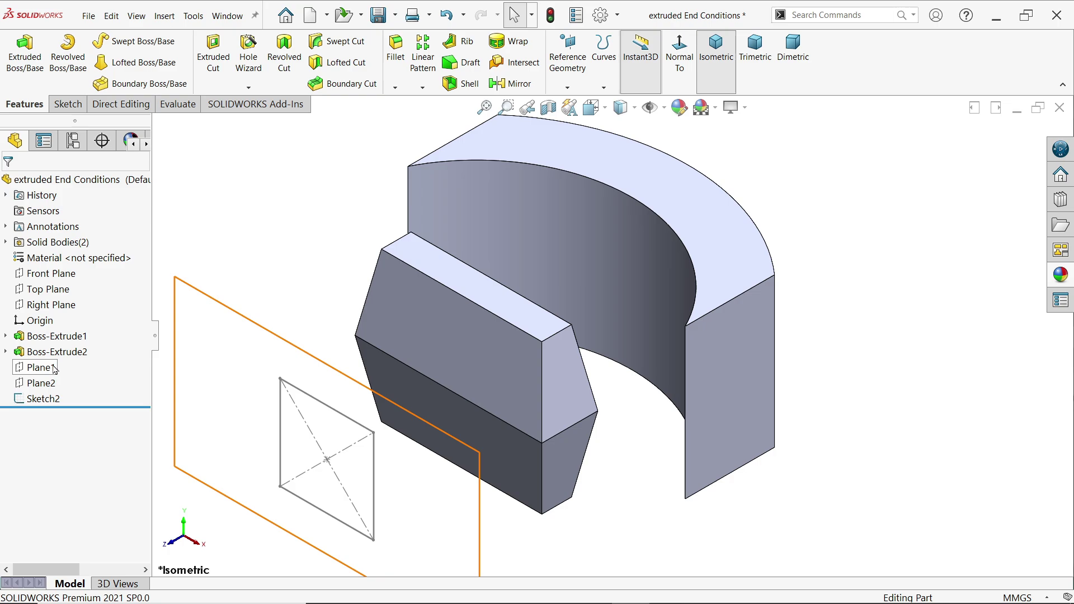
pyautogui.click(41, 369)
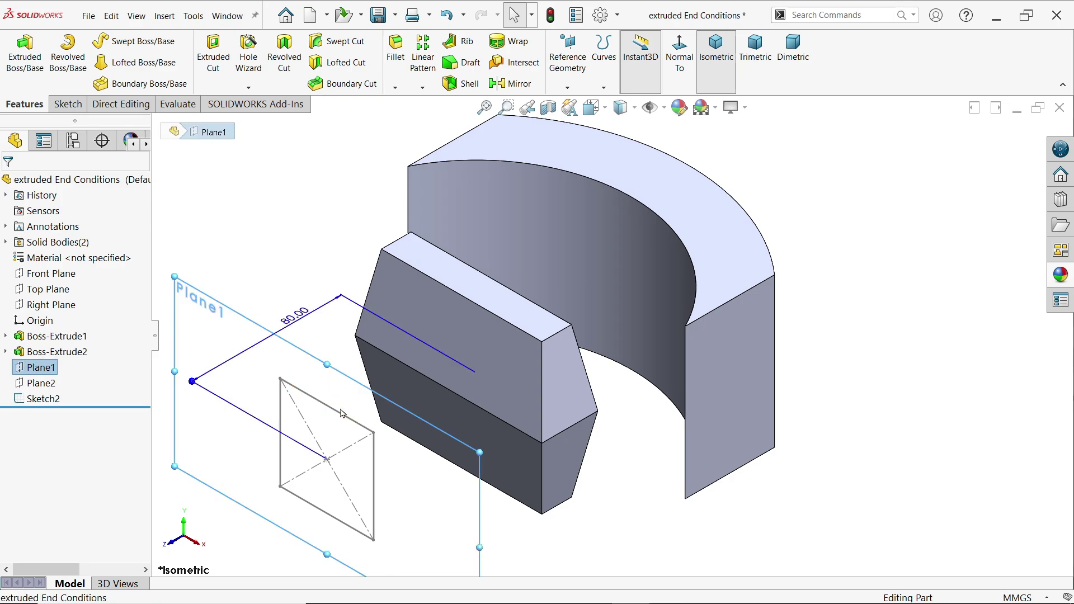
pyautogui.click(281, 445)
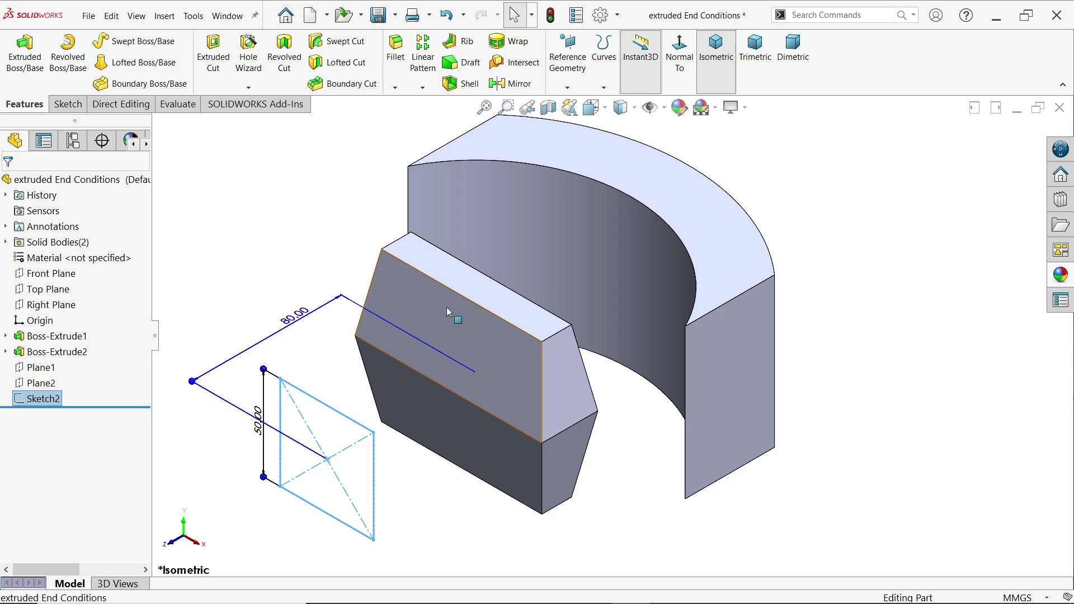
pyautogui.click(98, 386)
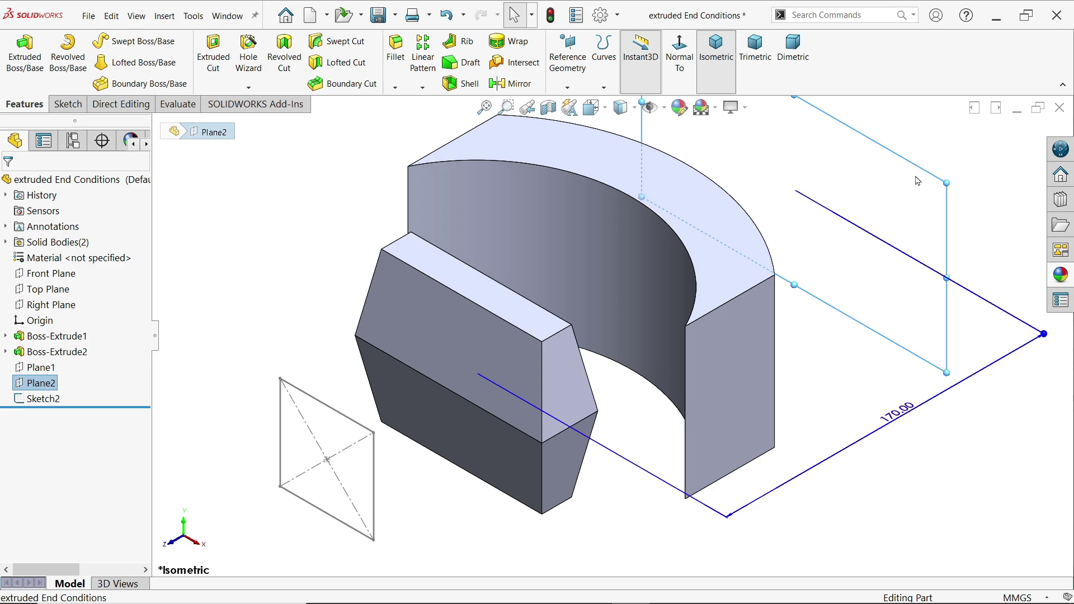
pyautogui.click(45, 367)
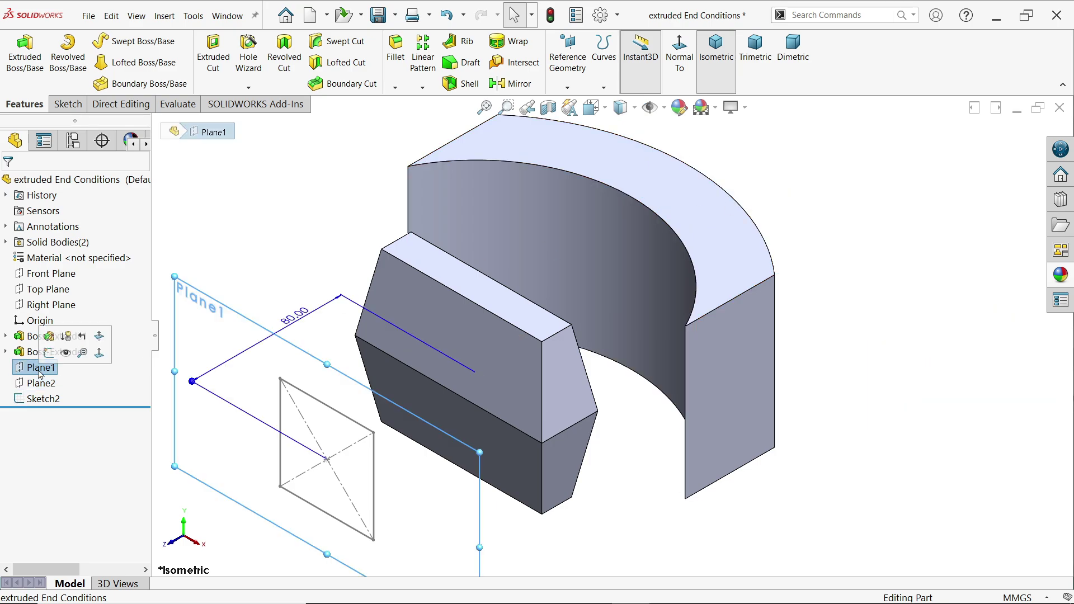
pyautogui.click(330, 211)
# Start an Extruded Boss/Base from the square sketch, using the Blind end condition in Direction 1.
pyautogui.click(29, 65)
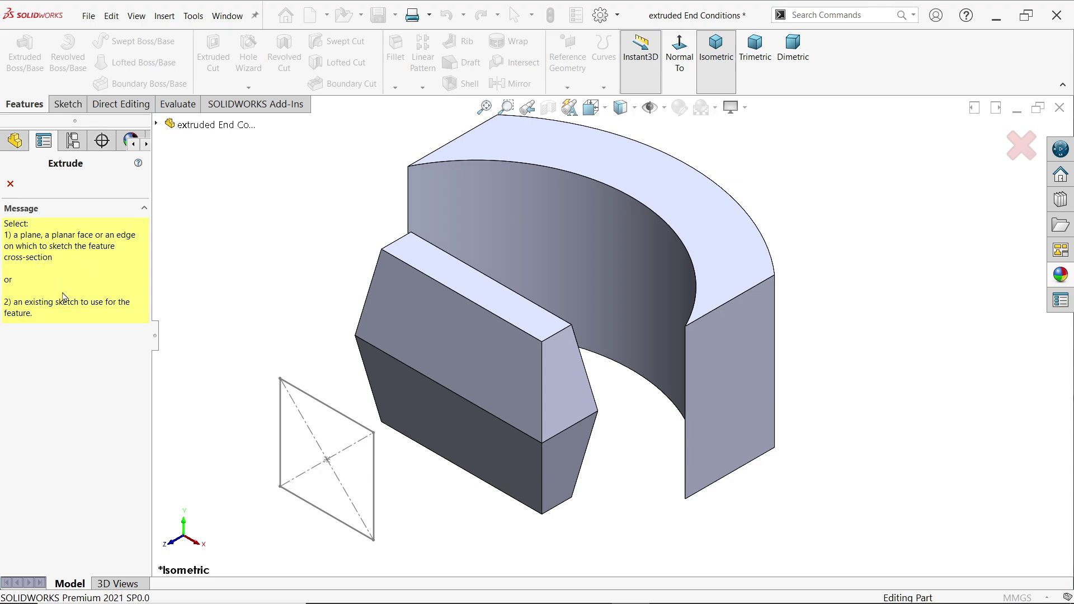
pyautogui.click(316, 404)
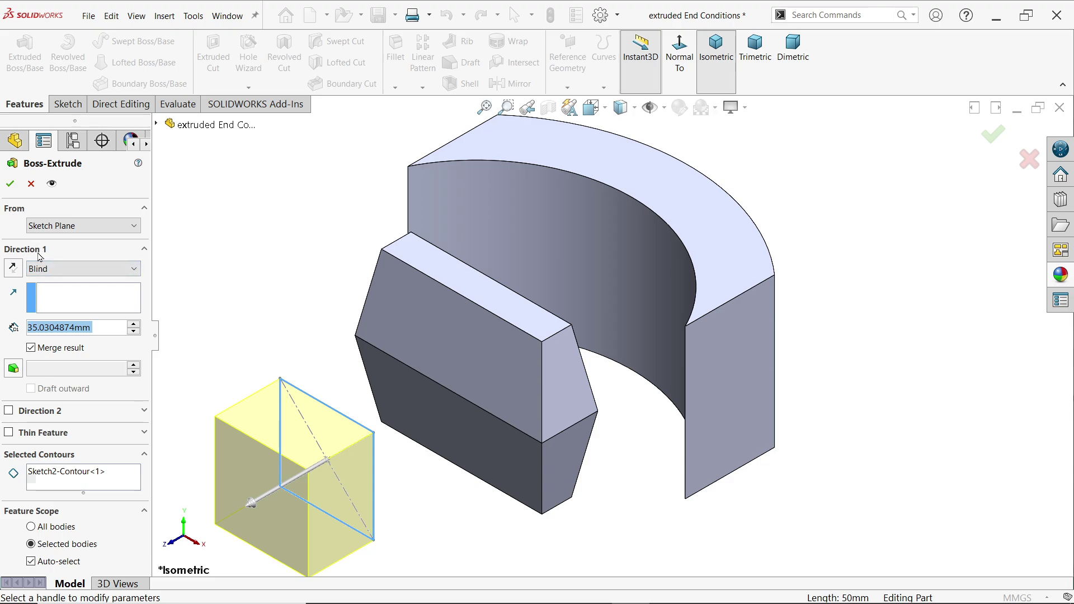
pyautogui.click(38, 270)
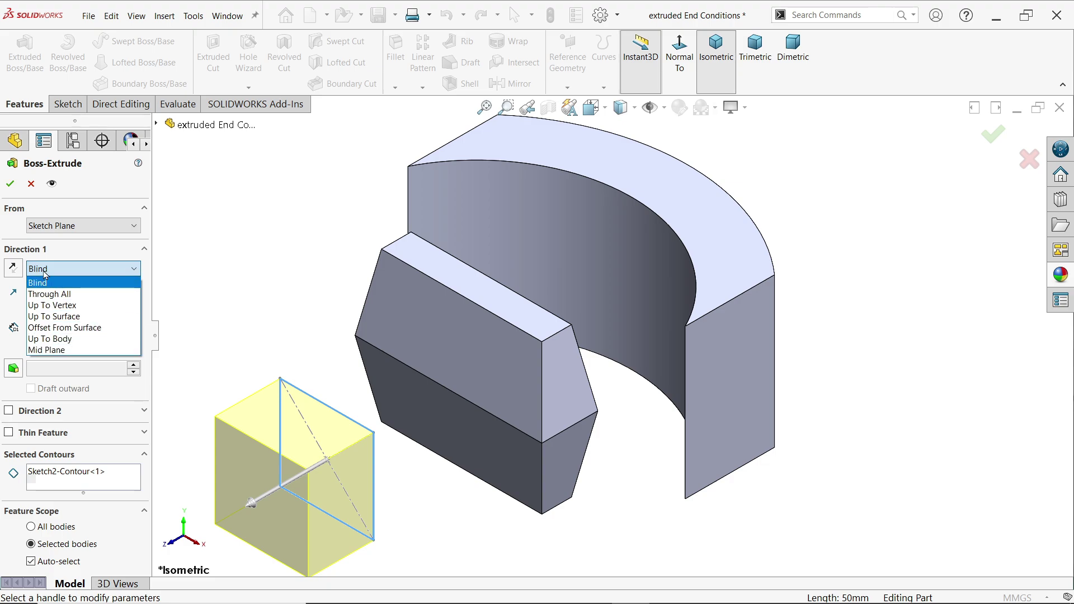
pyautogui.click(47, 282)
# Try extruding the square sketch in a second direction with a Blind end condition.
pyautogui.click(55, 413)
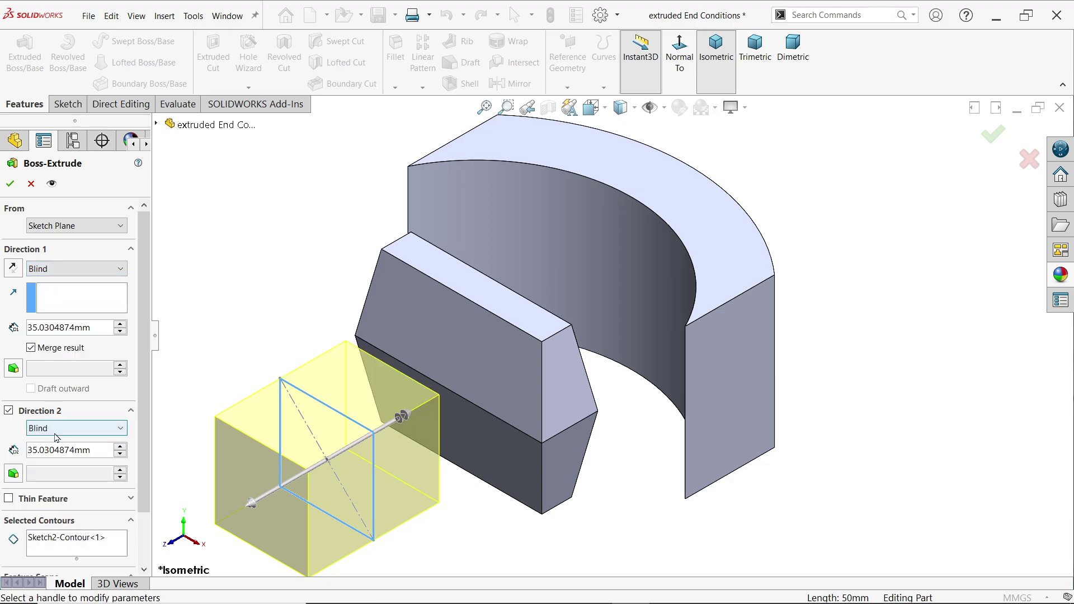
pyautogui.click(56, 429)
pyautogui.click(56, 441)
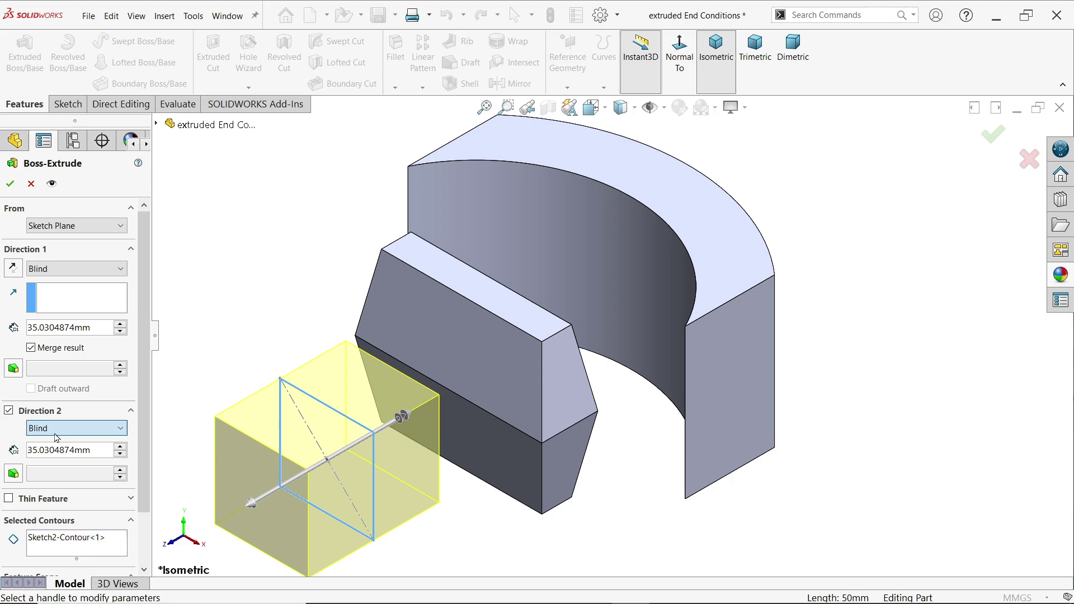
pyautogui.click(9, 411)
# Extrude the square sketch as a Blind boss 20 mm deep, reversed to point toward the faceted block.
pyautogui.click(54, 270)
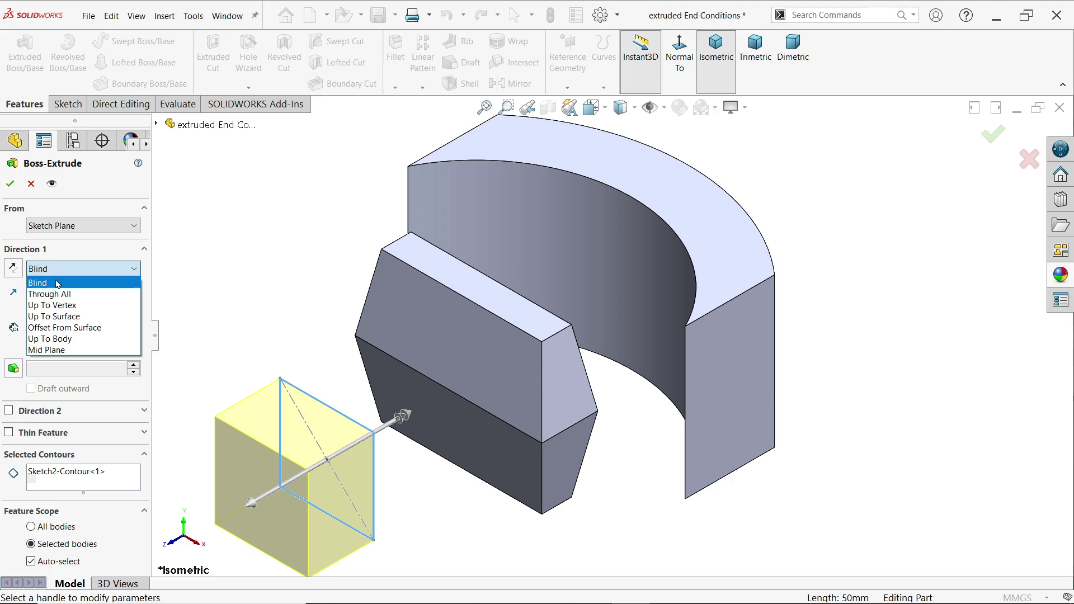
pyautogui.click(58, 284)
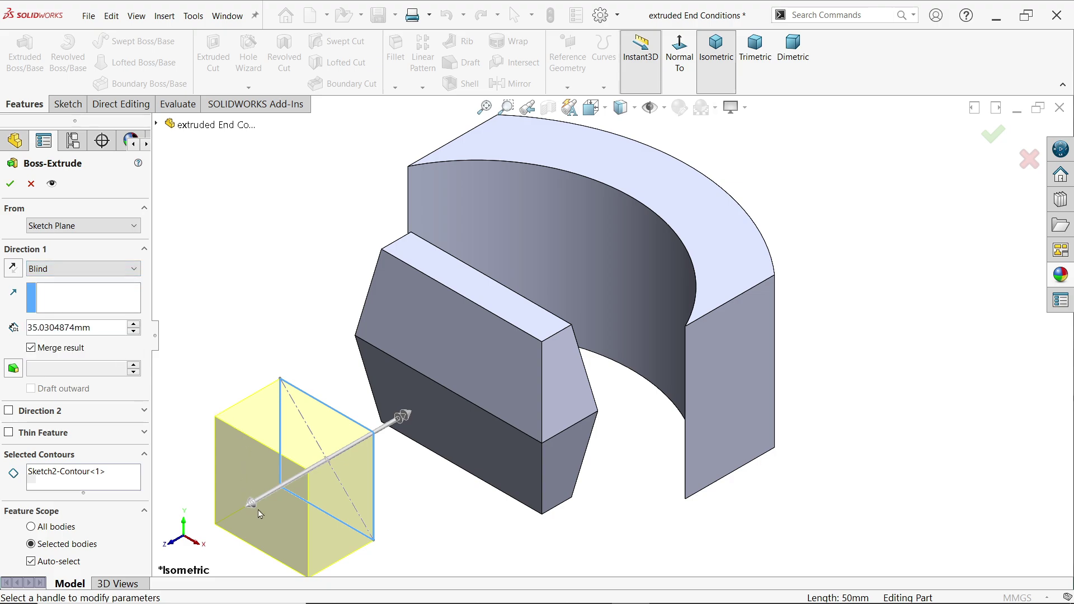
pyautogui.moveTo(258, 507)
pyautogui.mouseDown()
pyautogui.moveTo(216, 510)
pyautogui.moveTo(384, 411)
pyautogui.moveTo(442, 402)
pyautogui.moveTo(335, 442)
pyautogui.moveTo(283, 483)
pyautogui.moveTo(281, 475)
pyautogui.moveTo(257, 476)
pyautogui.moveTo(321, 447)
pyautogui.moveTo(238, 484)
pyautogui.mouseUp()
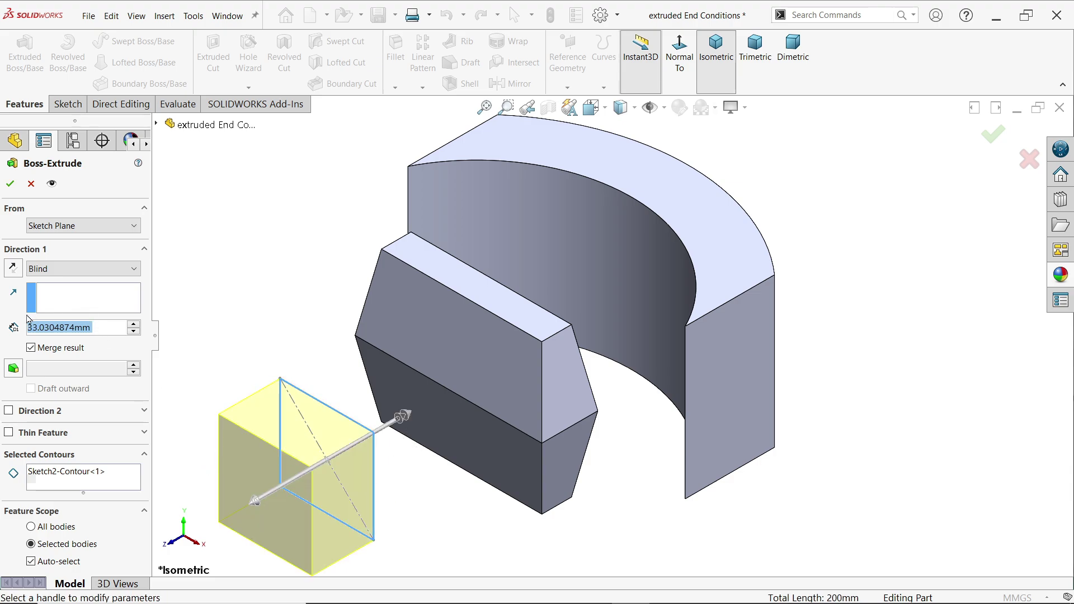
pyautogui.write('20')
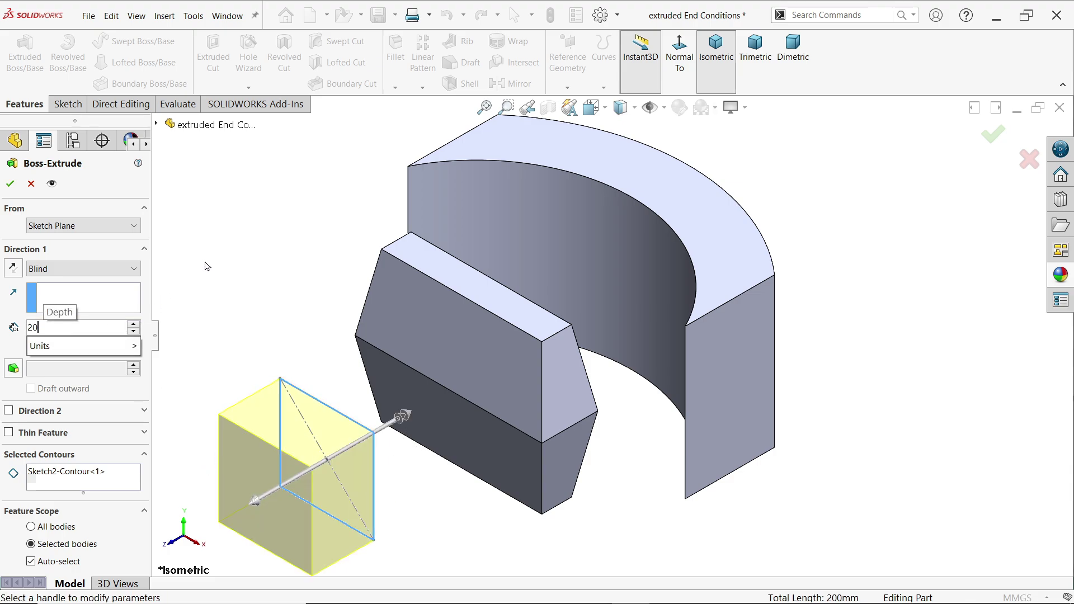
pyautogui.press('Return')
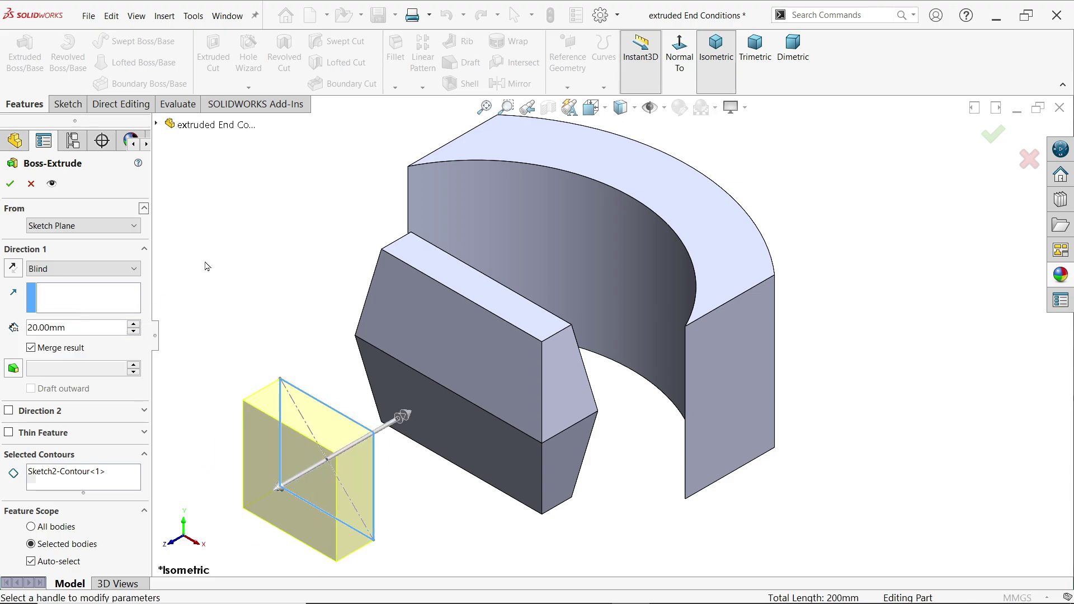
pyautogui.click(14, 270)
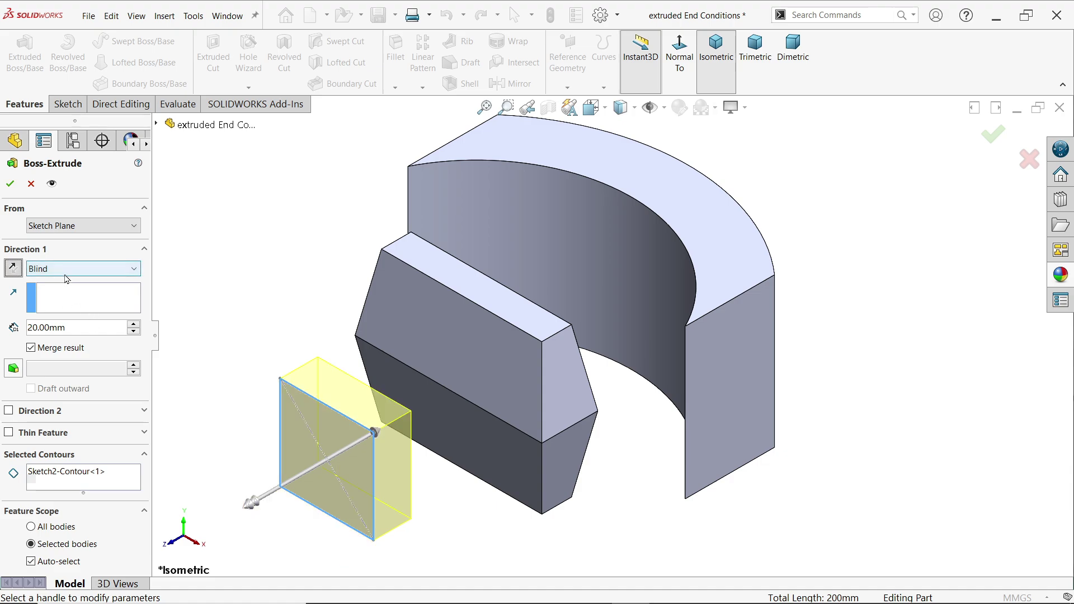
pyautogui.click(10, 185)
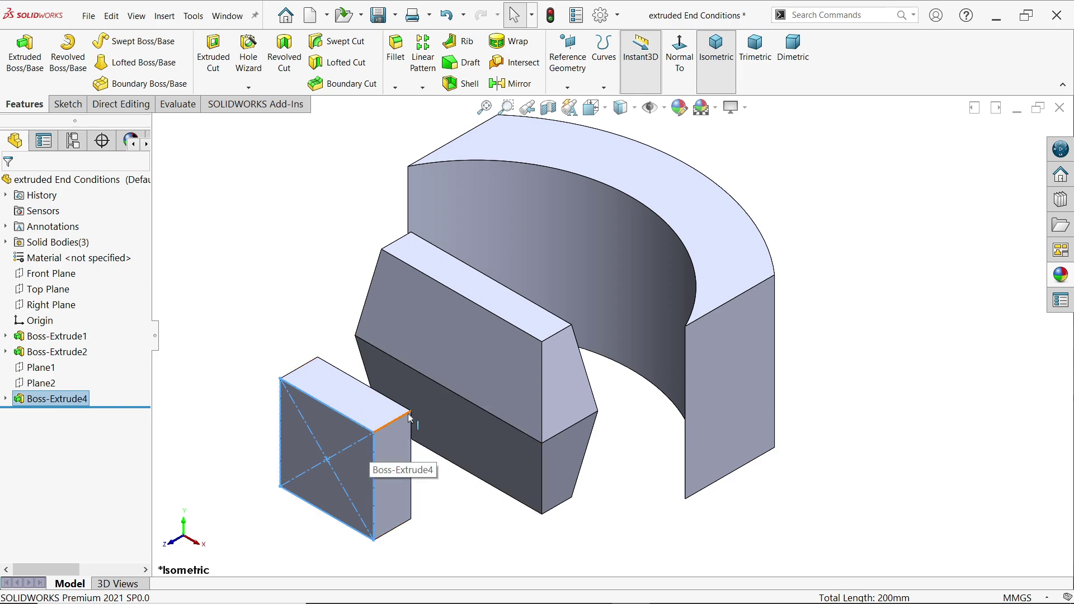
# Edit the square boss extrusion and set its Direction 1 end condition to Through All.
pyautogui.click(22, 400)
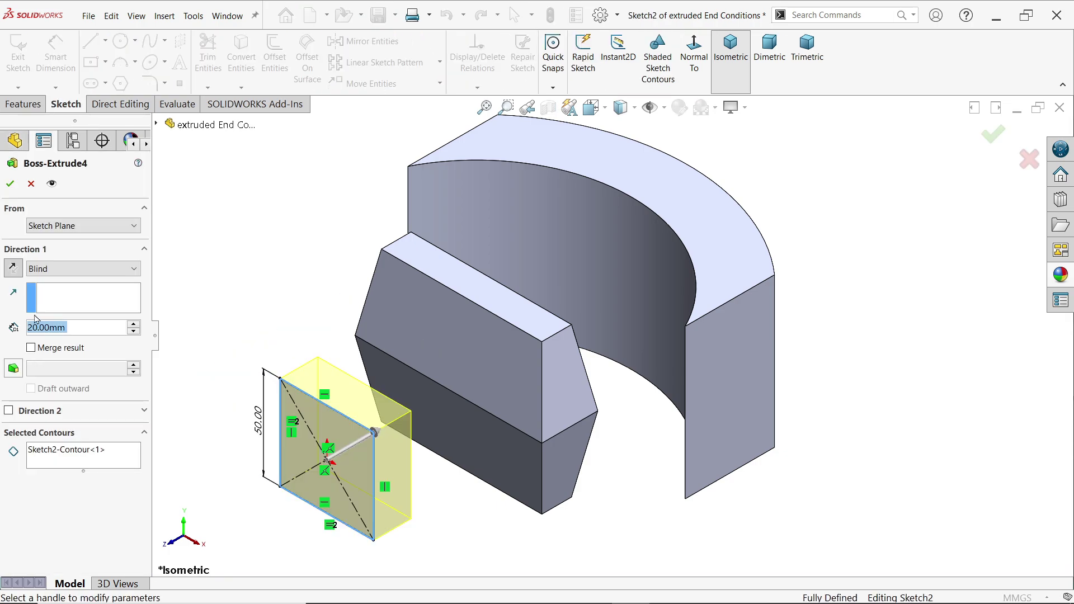
pyautogui.click(50, 270)
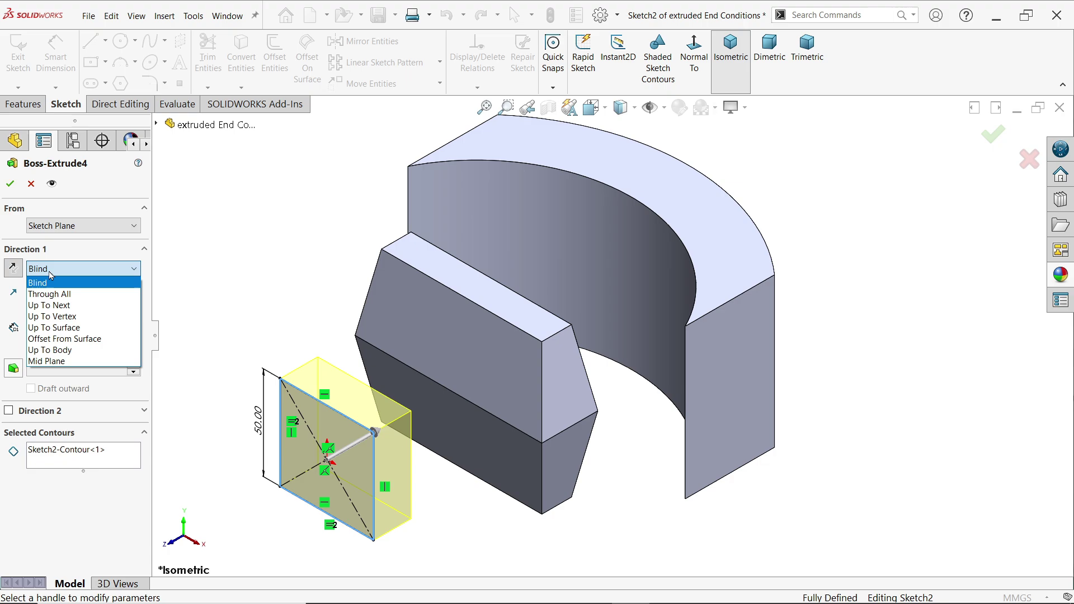
pyautogui.click(66, 295)
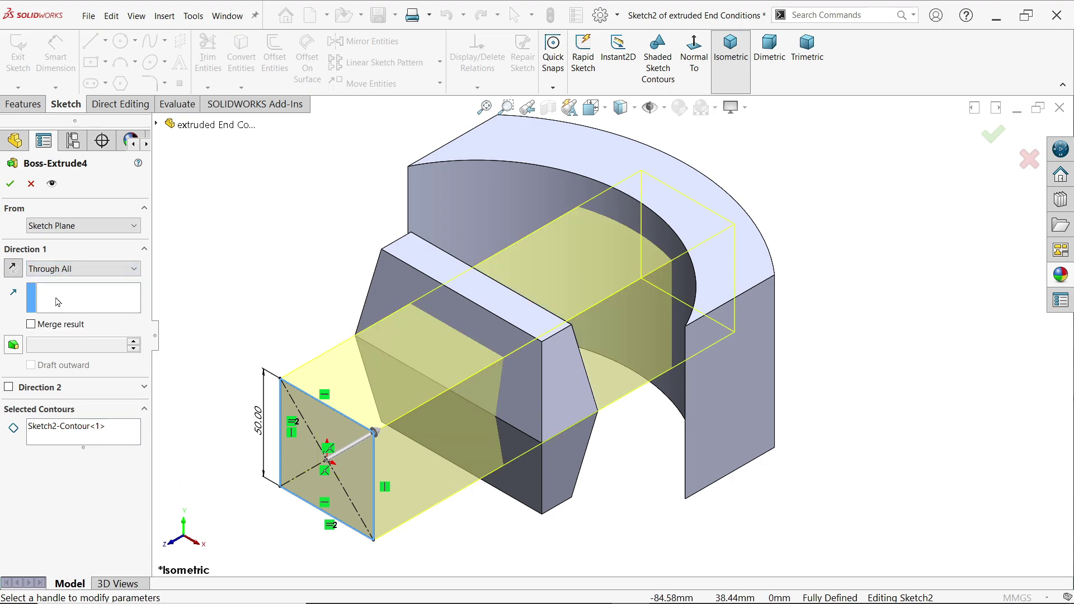
pyautogui.moveTo(290, 256); pyautogui.dragTo(217, 251, button='middle')
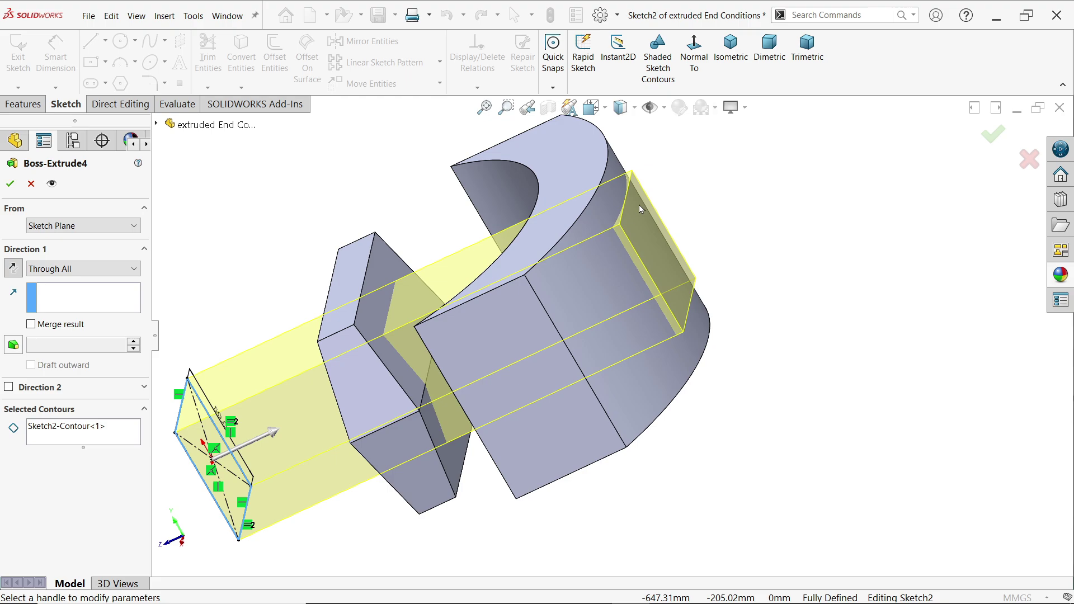
pyautogui.moveTo(674, 203)
pyautogui.mouseDown(button='middle')
pyautogui.moveTo(683, 234)
pyautogui.moveTo(731, 190)
pyautogui.moveTo(749, 206)
pyautogui.mouseUp(button='middle')
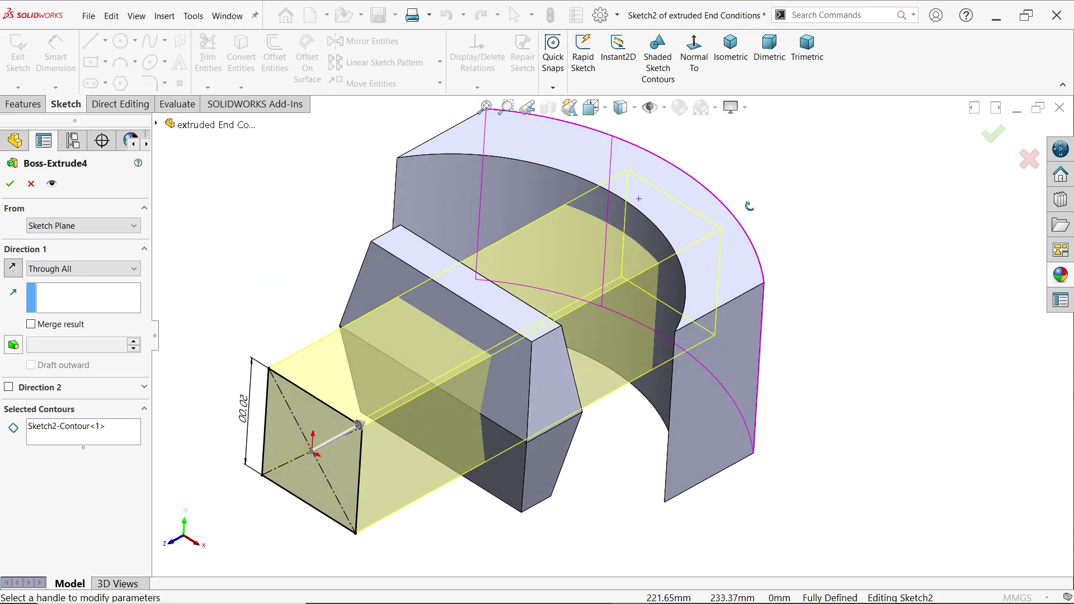
# Set the boss's end condition to Up To Next and inspect where it meets the faceted block's angled faces.
pyautogui.click(46, 270)
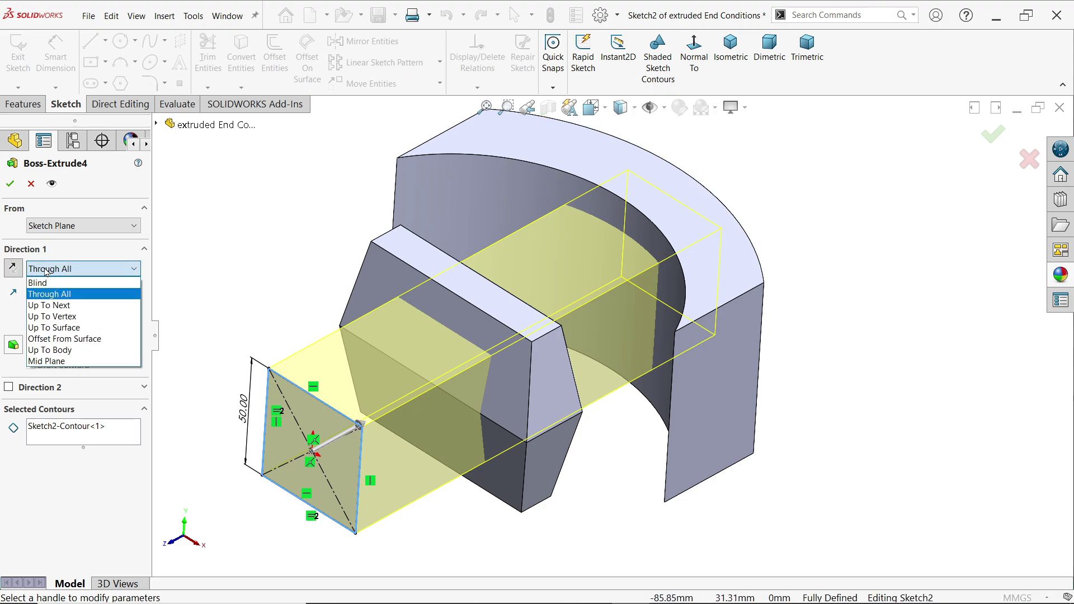
pyautogui.click(51, 306)
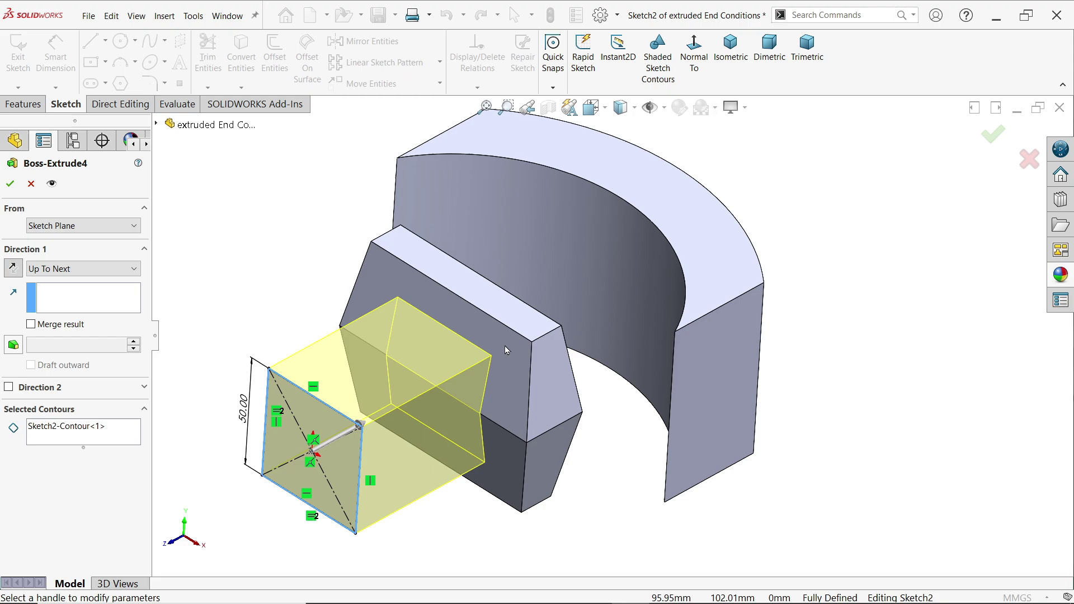
pyautogui.moveTo(501, 447)
pyautogui.mouseDown(button='middle')
pyautogui.moveTo(540, 439)
pyautogui.moveTo(497, 421)
pyautogui.mouseUp(button='middle')
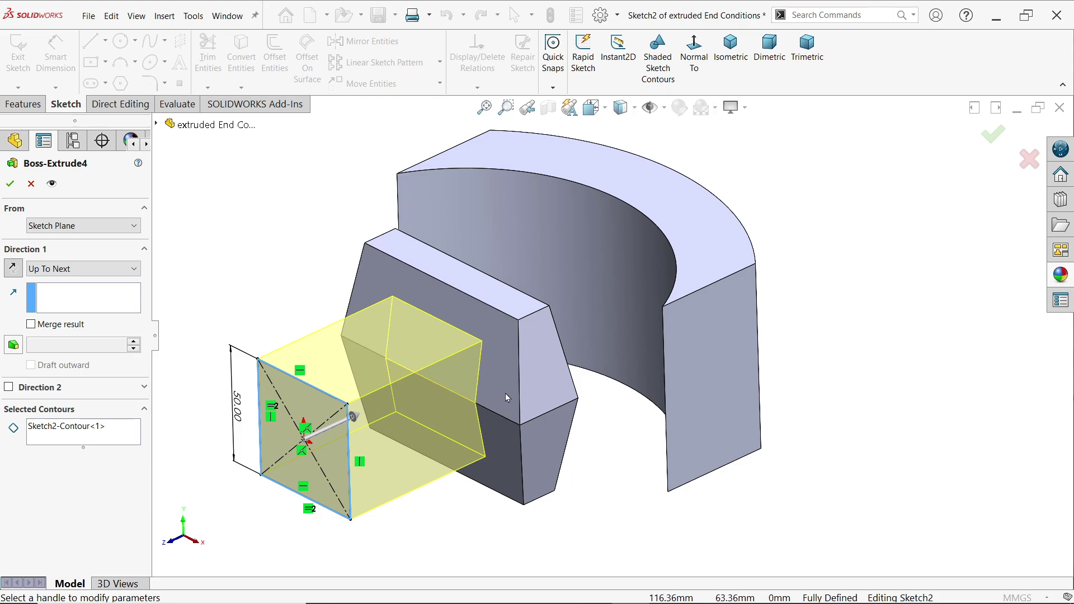
pyautogui.moveTo(508, 387)
pyautogui.mouseDown(button='middle')
pyautogui.moveTo(448, 333)
pyautogui.moveTo(460, 292)
pyautogui.moveTo(453, 266)
pyautogui.mouseUp(button='middle')
pyautogui.scroll(-3, 518, 438)
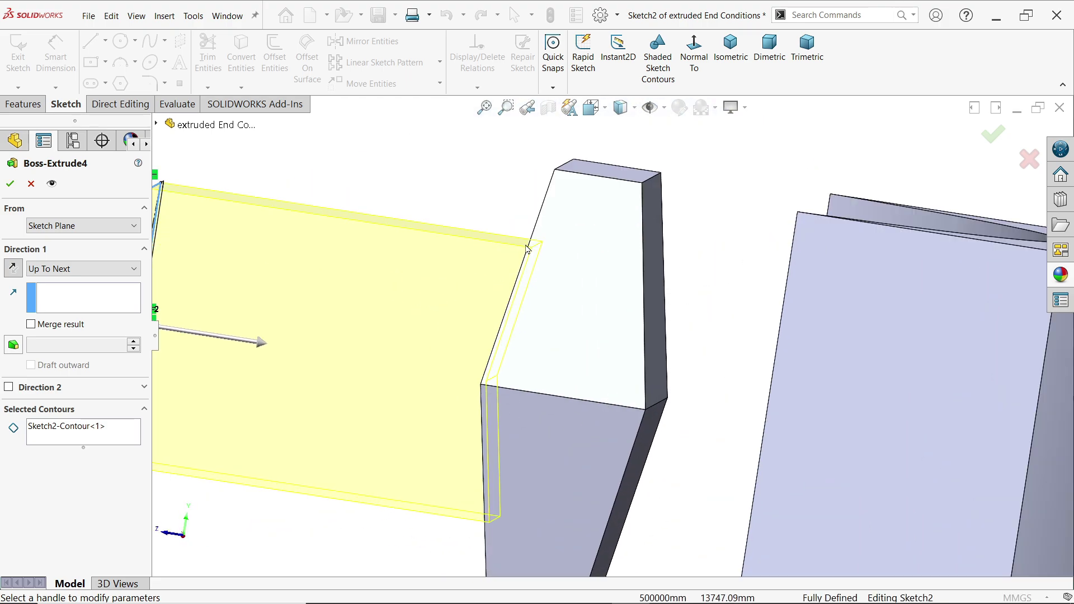
pyautogui.moveTo(517, 420); pyautogui.dragTo(520, 403, button='middle')
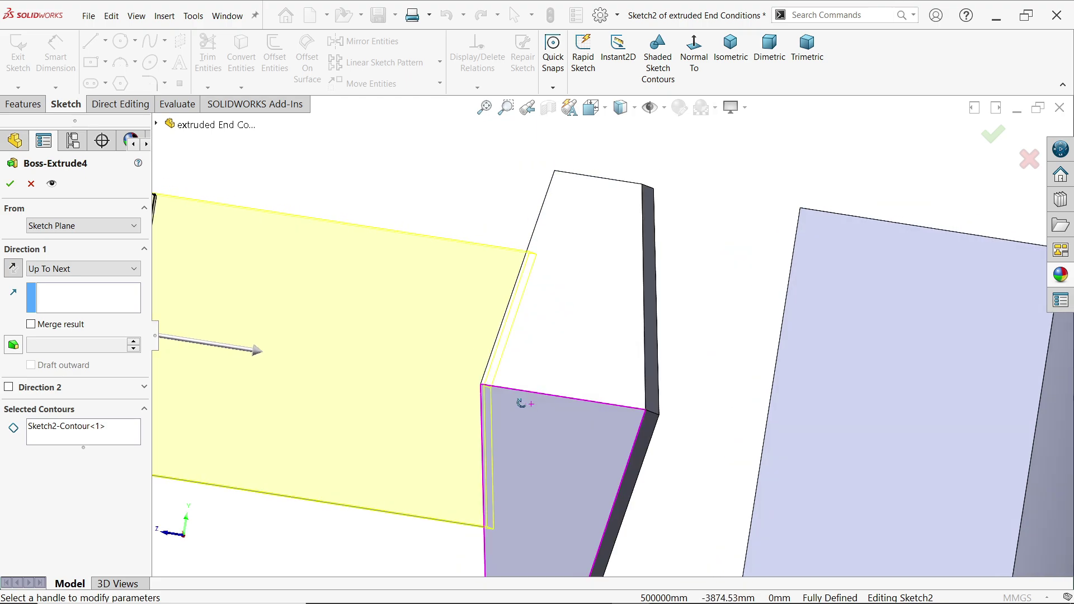
pyautogui.scroll(5, 522, 408)
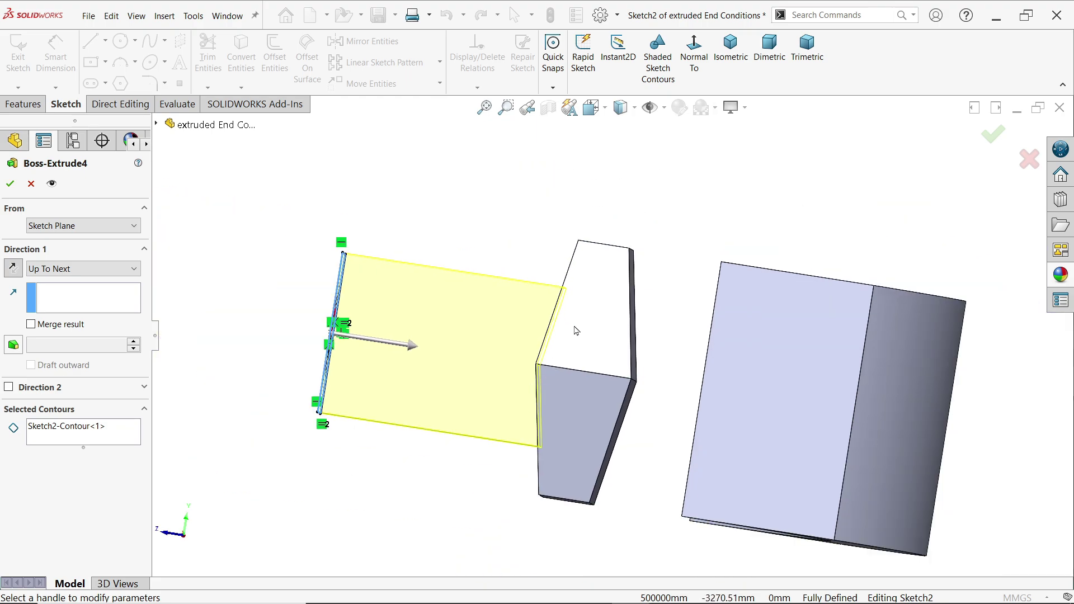
pyautogui.moveTo(573, 331)
pyautogui.mouseDown(button='middle')
pyautogui.moveTo(625, 353)
pyautogui.moveTo(622, 400)
pyautogui.moveTo(582, 385)
pyautogui.mouseUp(button='middle')
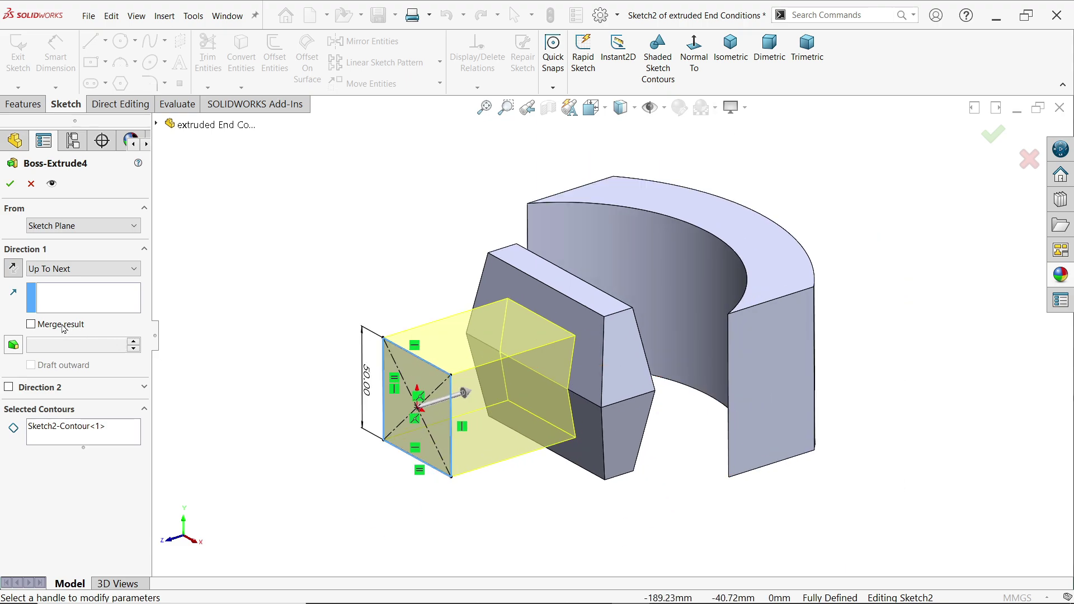
# Set the boss's end condition to Up To Vertex, ending at the outer middle corner of the faceted block's near end.
pyautogui.click(34, 274)
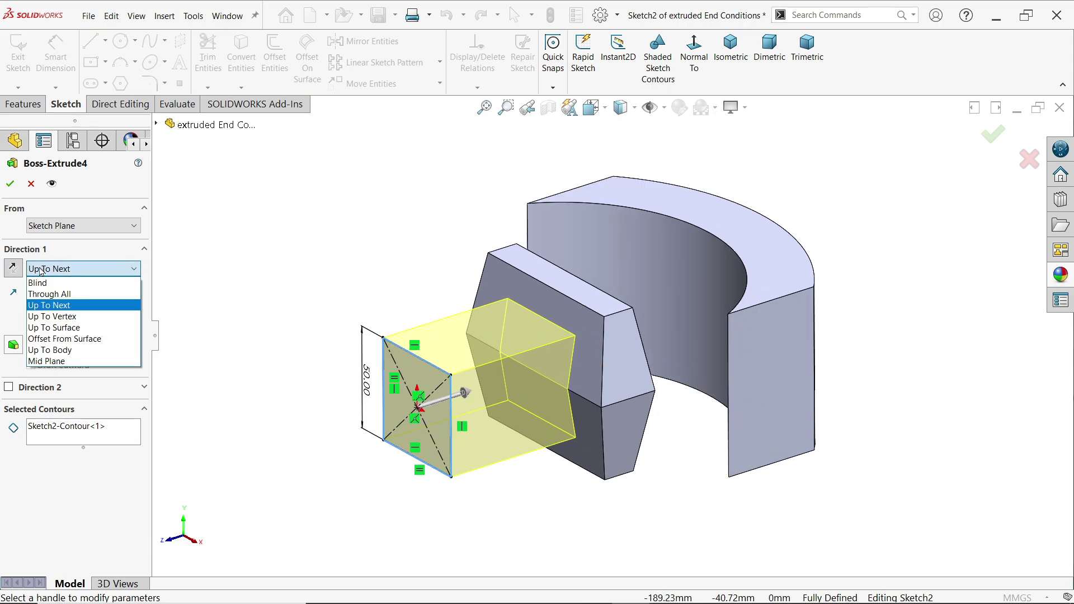
pyautogui.click(62, 317)
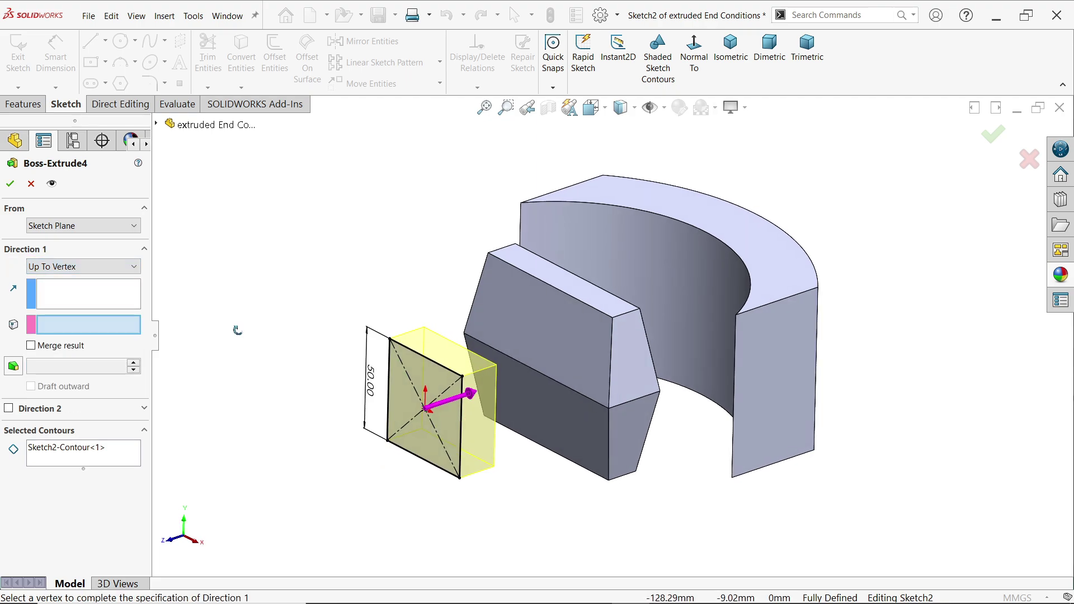
pyautogui.moveTo(237, 330); pyautogui.dragTo(194, 331, button='middle')
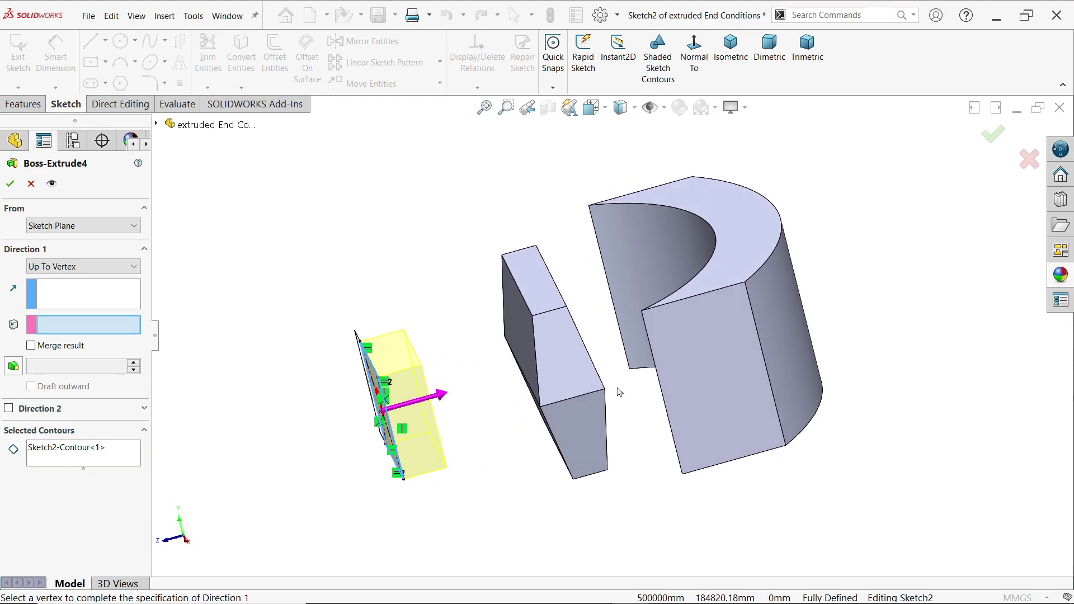
pyautogui.moveTo(618, 391); pyautogui.dragTo(671, 395, button='middle')
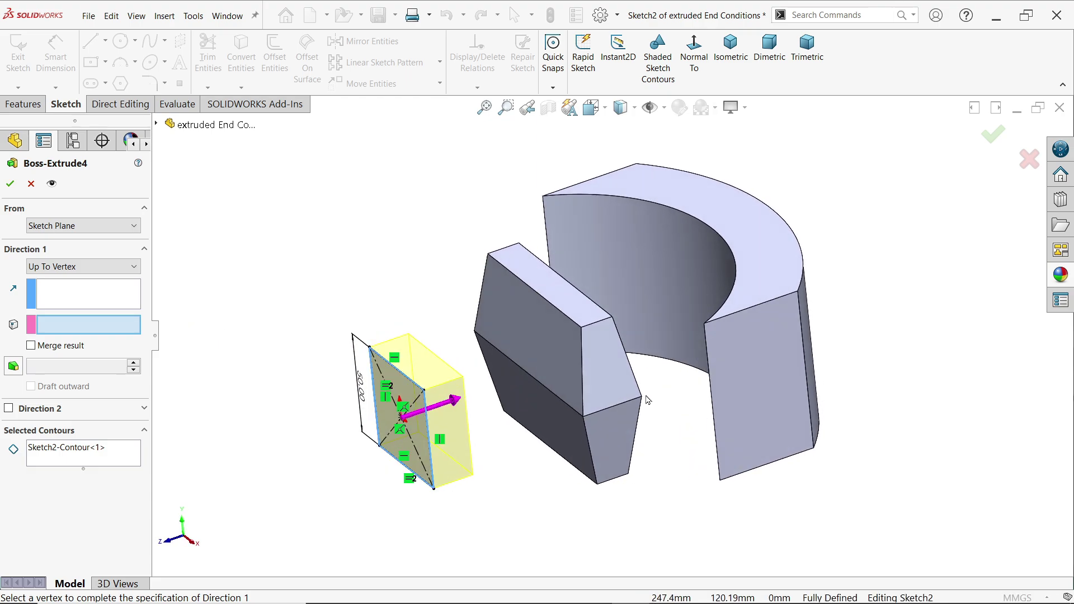
pyautogui.click(641, 397)
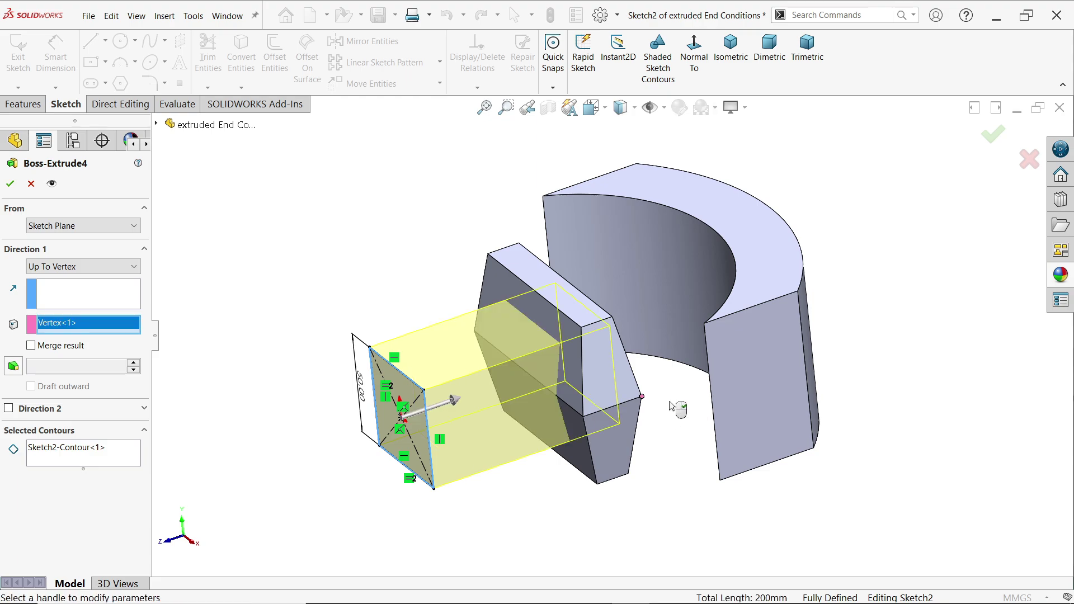
# Set the boss's end condition to Up To Surface, ending at the curved body's concave inner face.
pyautogui.moveTo(678, 408); pyautogui.dragTo(603, 277, button='middle')
pyautogui.scroll(-3, 593, 277)
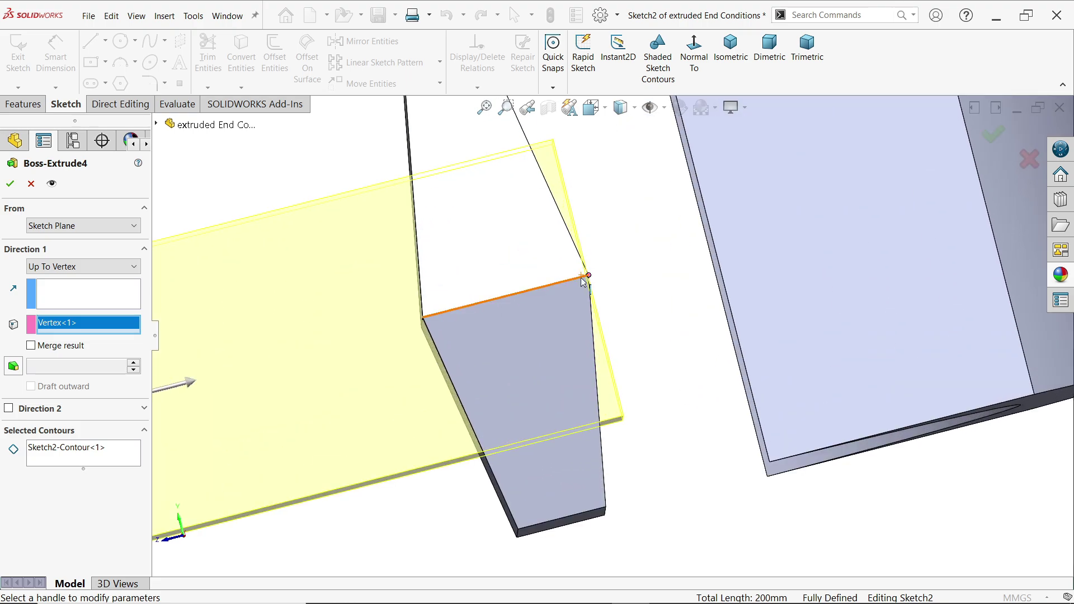
pyautogui.scroll(5, 589, 275)
pyautogui.hotkey('ctrl', '7')
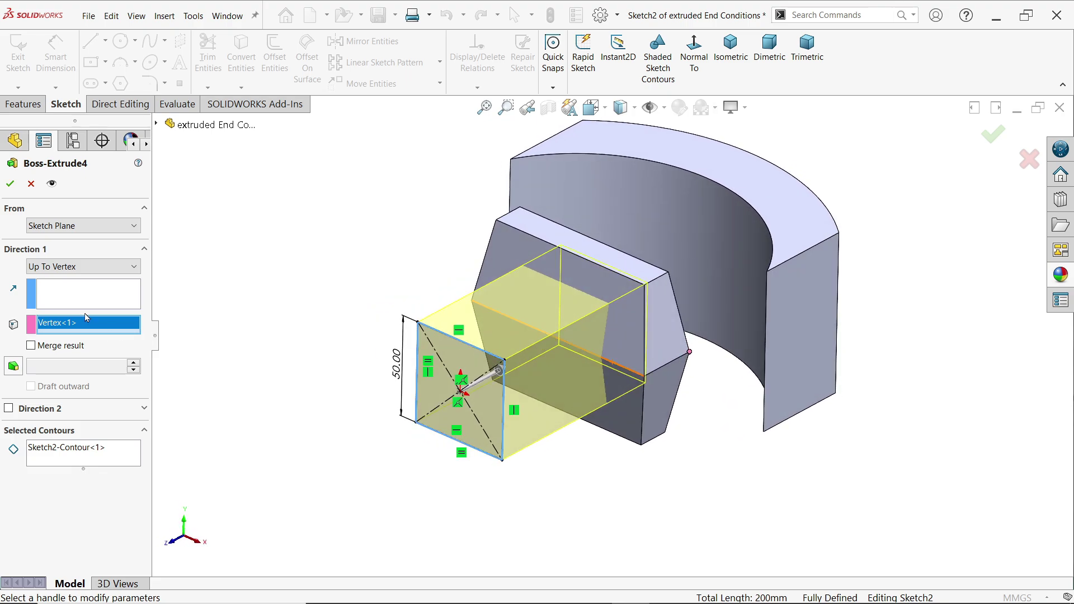
pyautogui.click(79, 266)
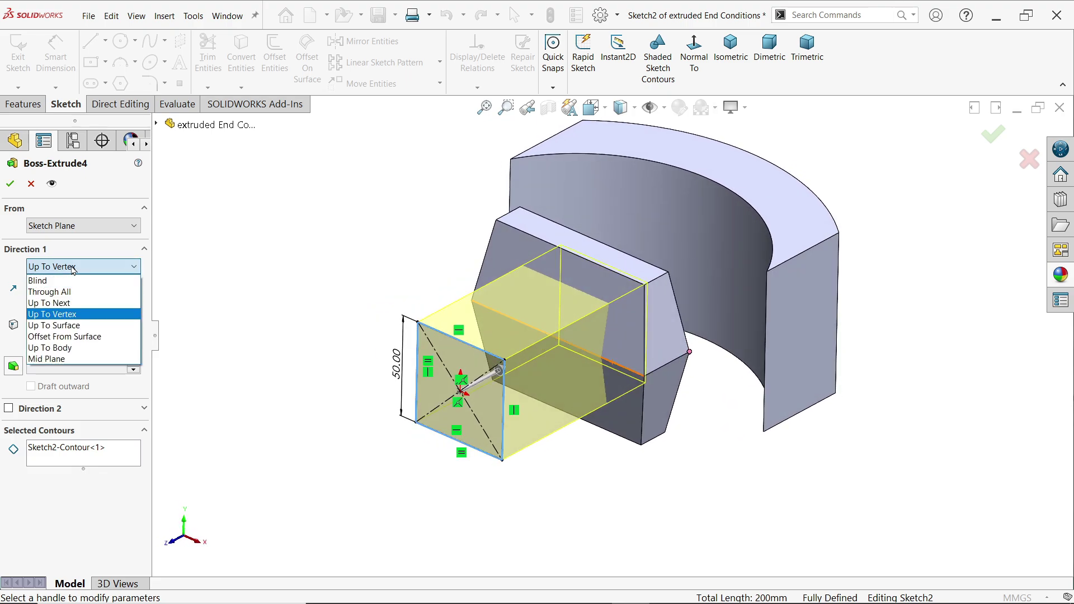
pyautogui.click(63, 325)
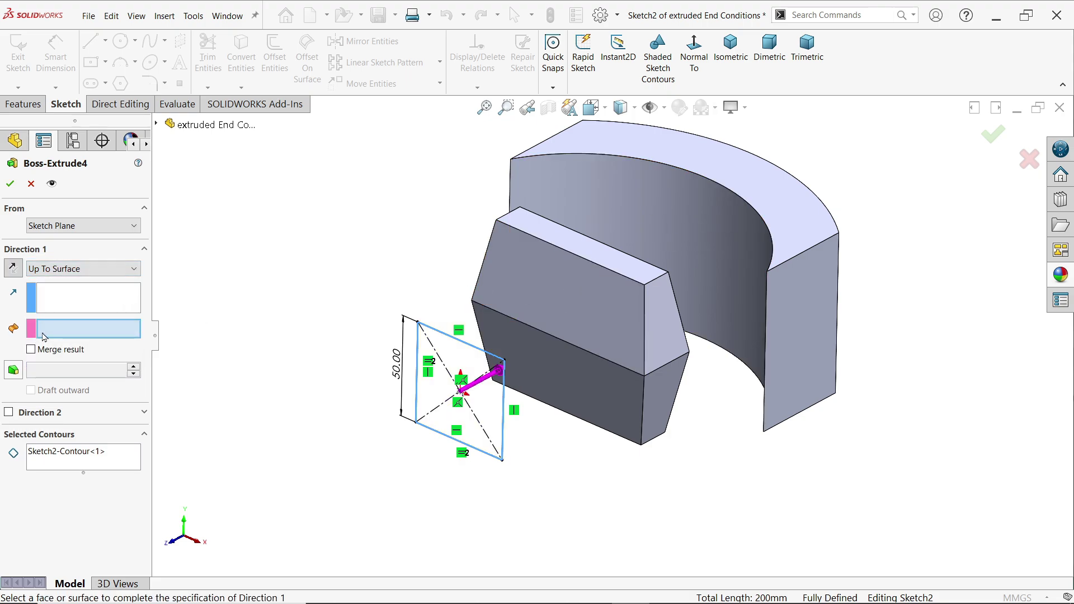
pyautogui.click(674, 233)
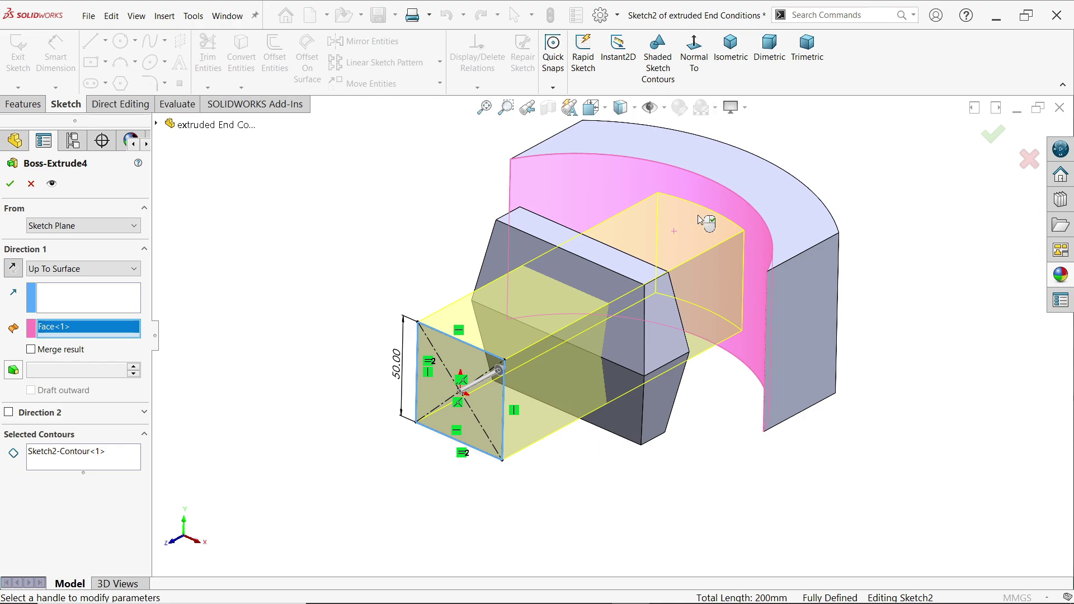
pyautogui.moveTo(701, 219); pyautogui.dragTo(721, 211, button='middle')
pyautogui.moveTo(710, 306); pyautogui.dragTo(668, 484, button='middle')
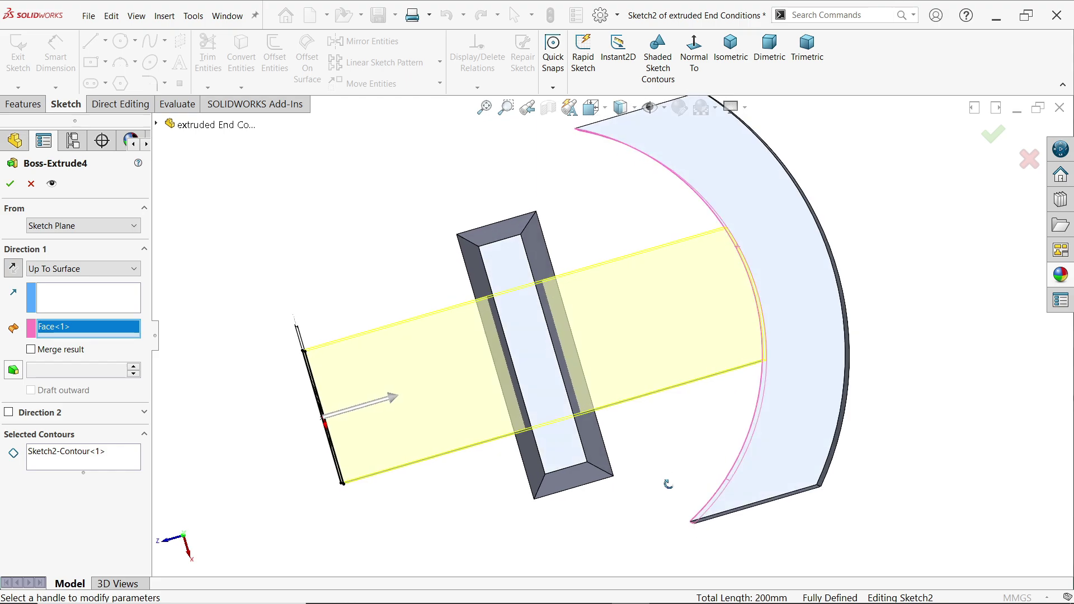
pyautogui.click(56, 269)
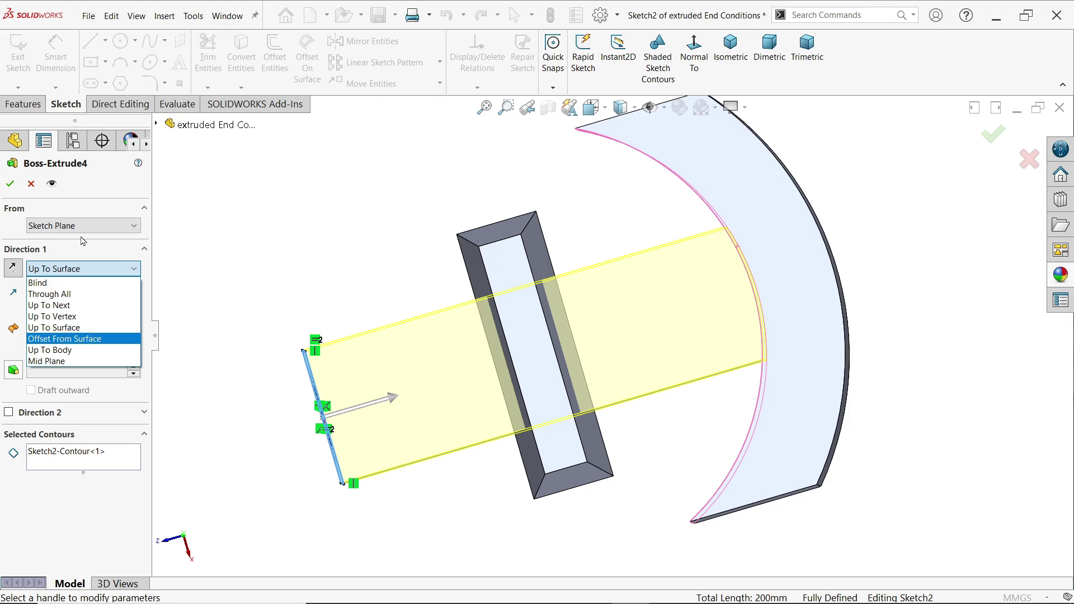
pyautogui.click(323, 236)
pyautogui.click(792, 259)
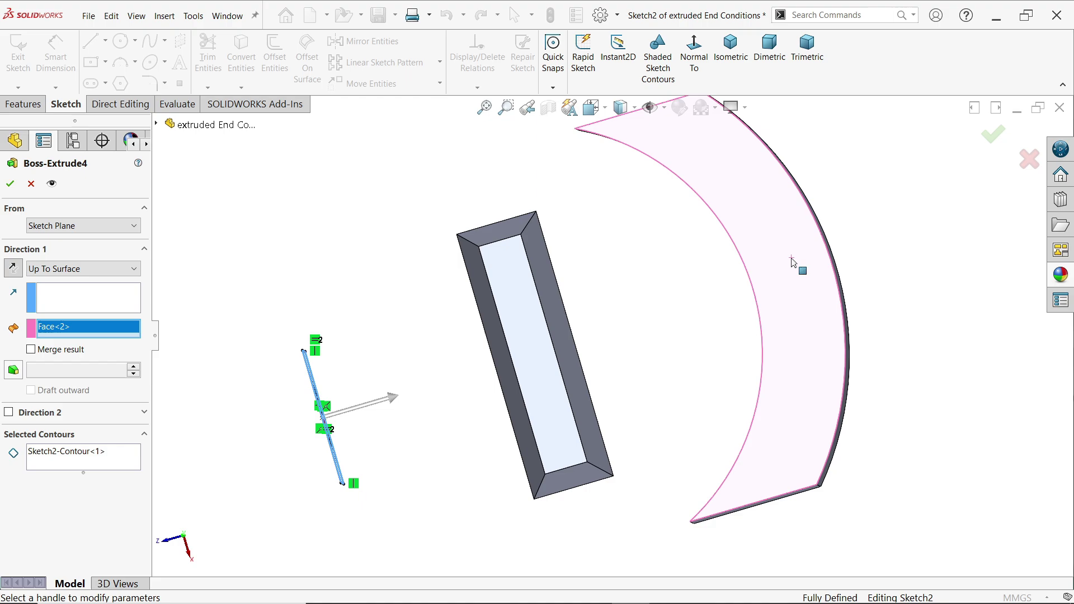
pyautogui.click(694, 51)
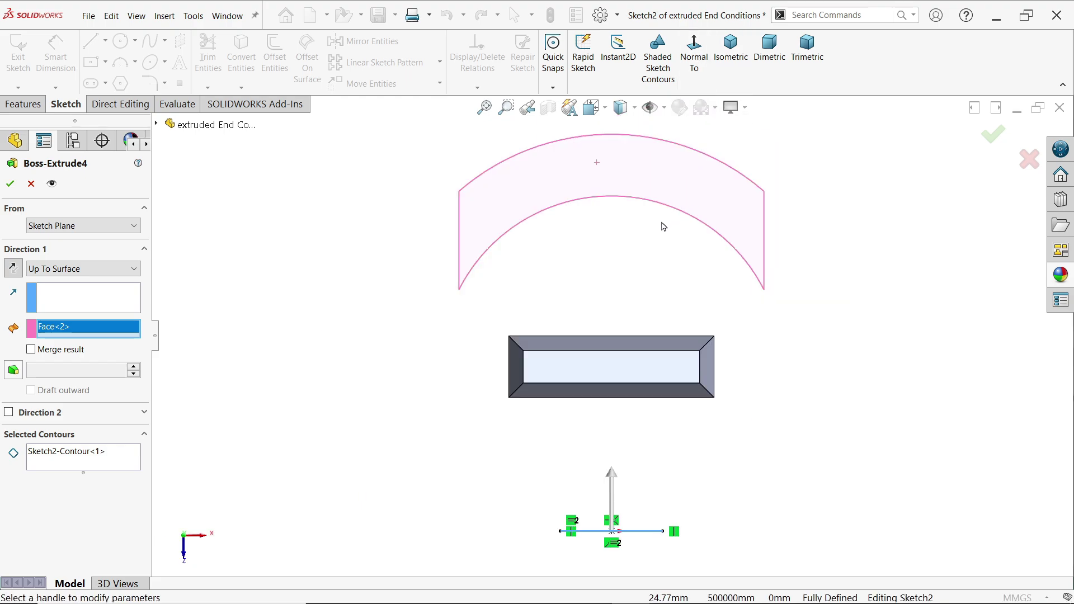
pyautogui.rightClick(61, 336)
pyautogui.click(85, 344)
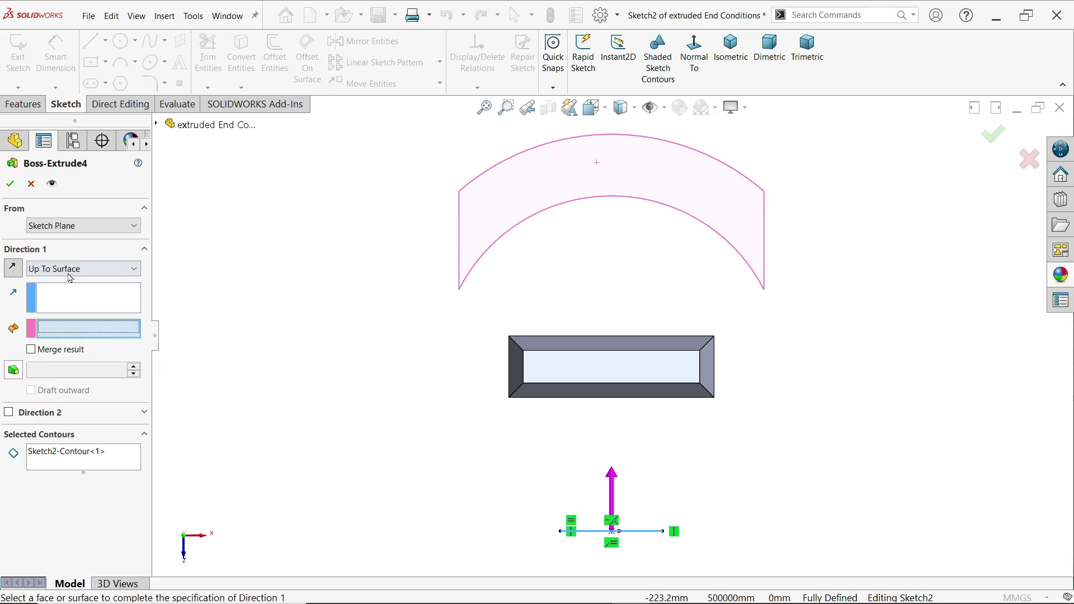
# Set the boss's end condition to Offset From Surface, 10 mm from the curved body's concave inner face.
pyautogui.click(83, 268)
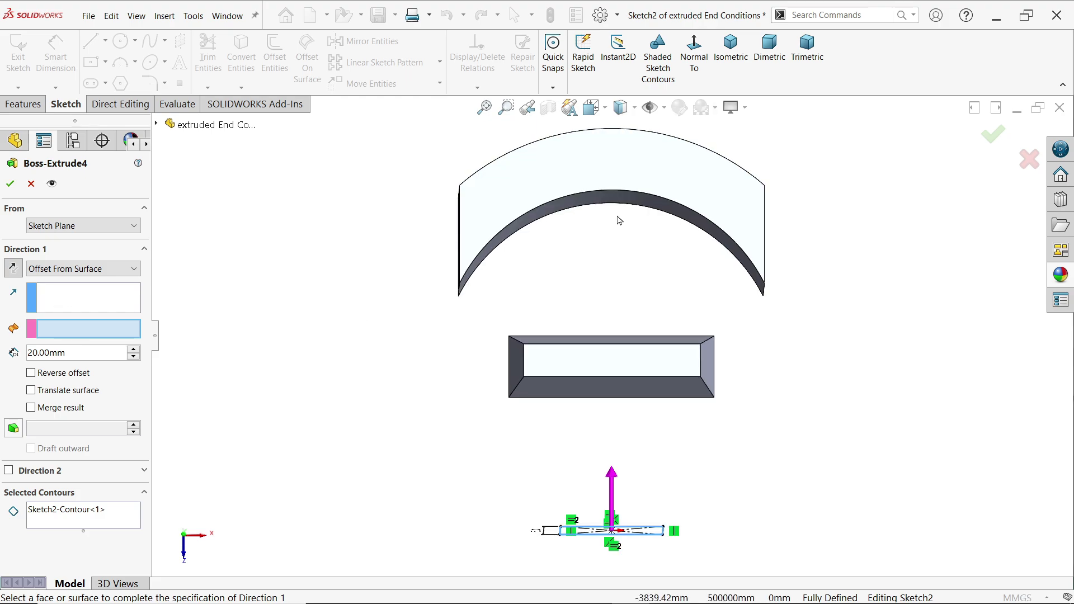
pyautogui.click(620, 200)
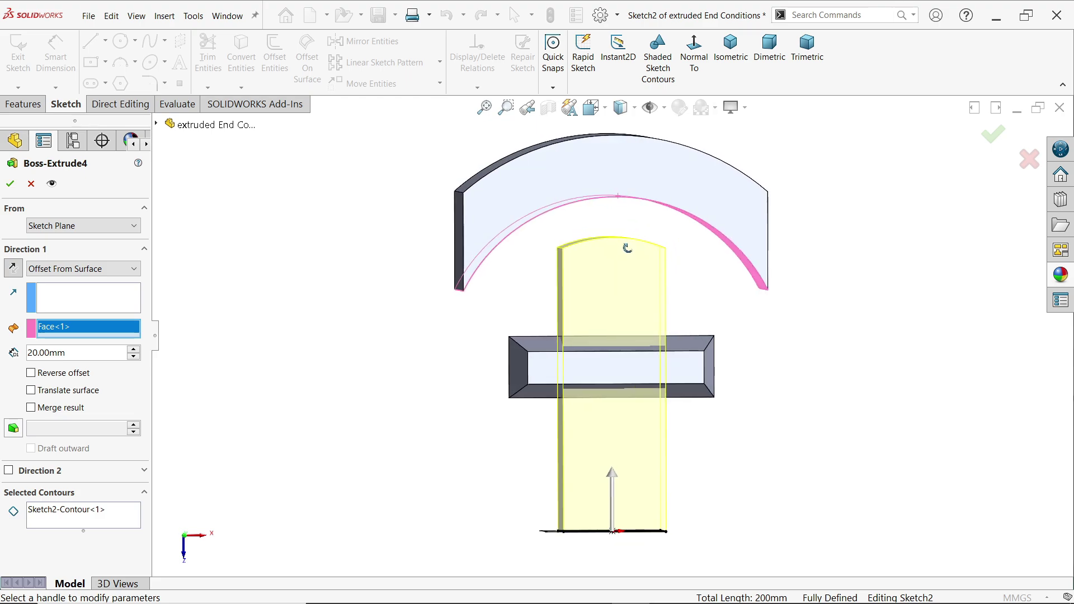
pyautogui.scroll(-2, 640, 213)
pyautogui.scroll(-3, 641, 213)
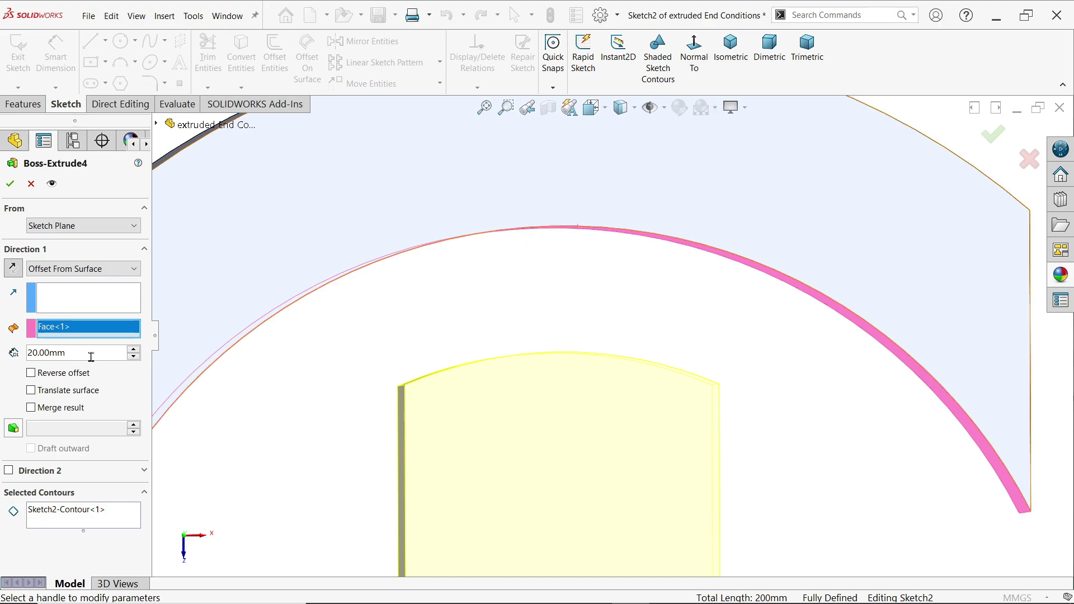
pyautogui.moveTo(65, 352); pyautogui.dragTo(2, 352)
pyautogui.write('10')
pyautogui.press('Return')
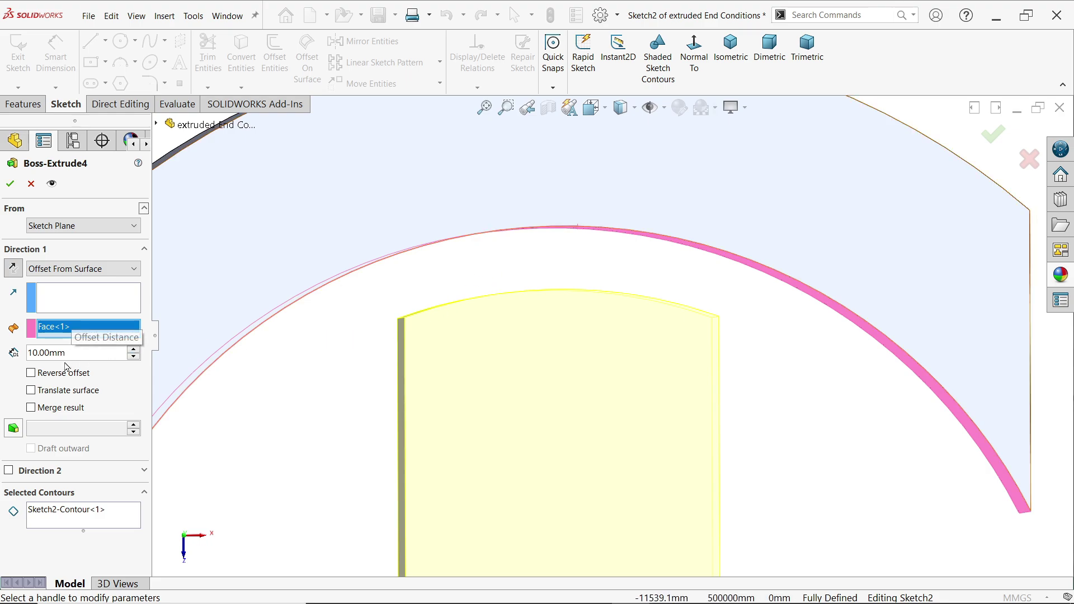
# Reverse the offset so it is measured to the far side of the concave face, and inspect the preview in isometric view.
pyautogui.click(33, 375)
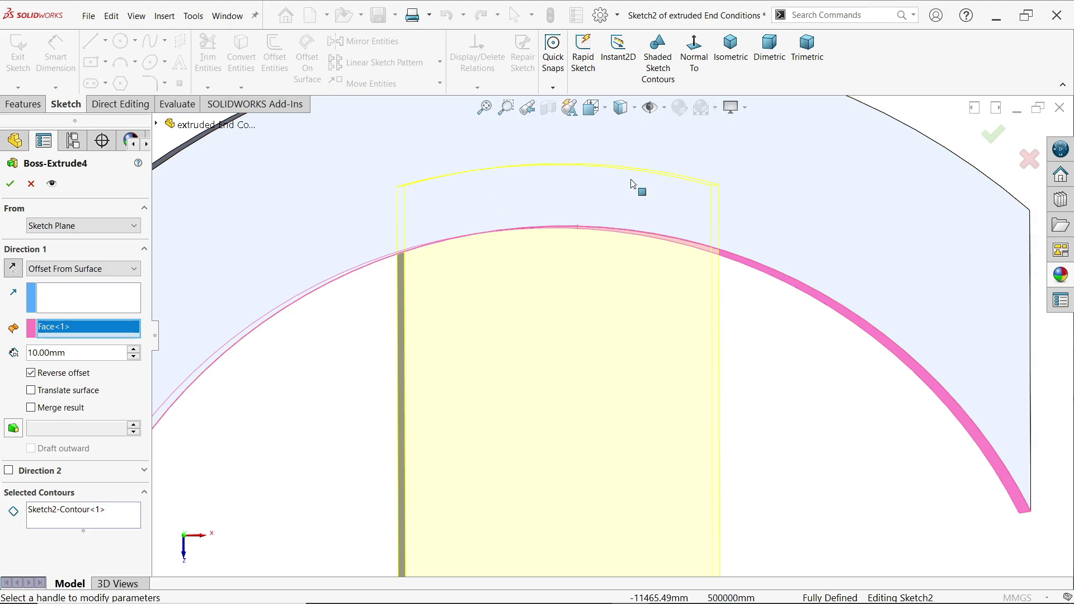
pyautogui.click(732, 51)
pyautogui.scroll(-3, 716, 280)
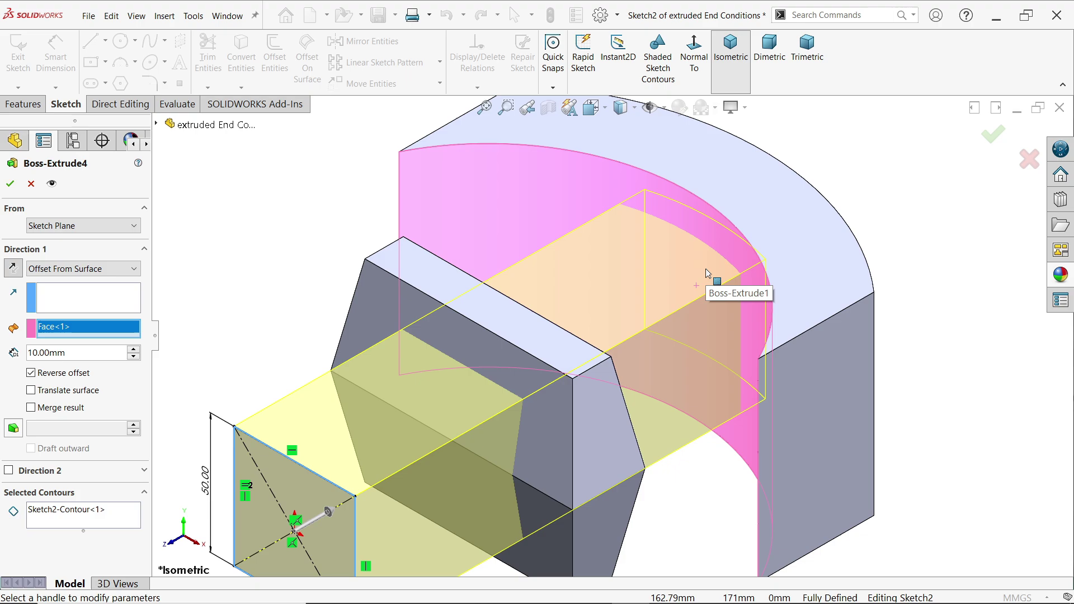
pyautogui.scroll(3, 658, 400)
pyautogui.scroll(-2, 659, 400)
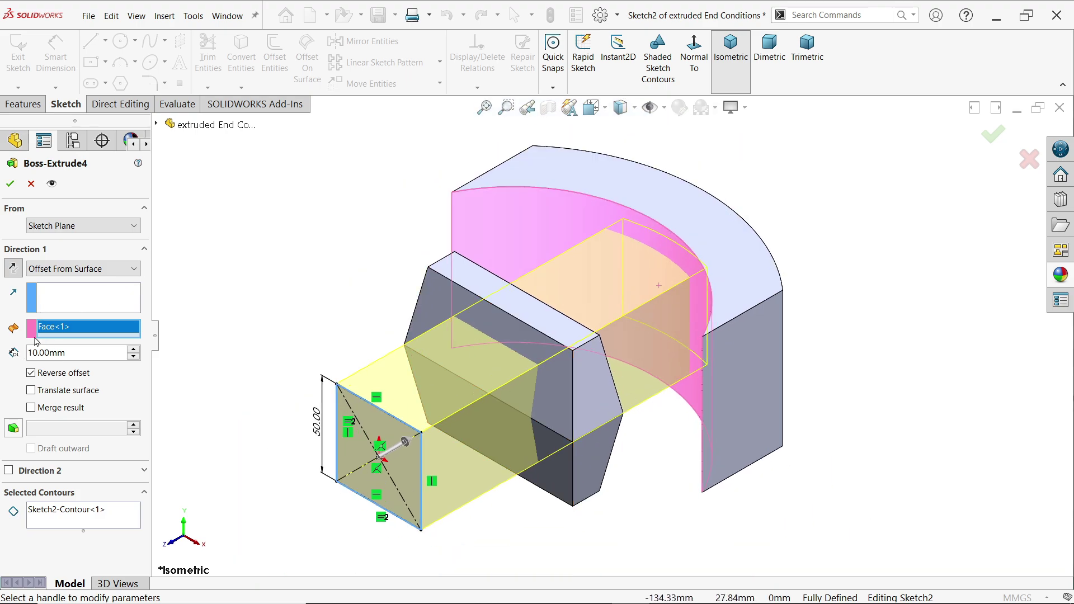
# Set the boss's end condition to Up To Body with the large curved body as the target.
pyautogui.click(51, 271)
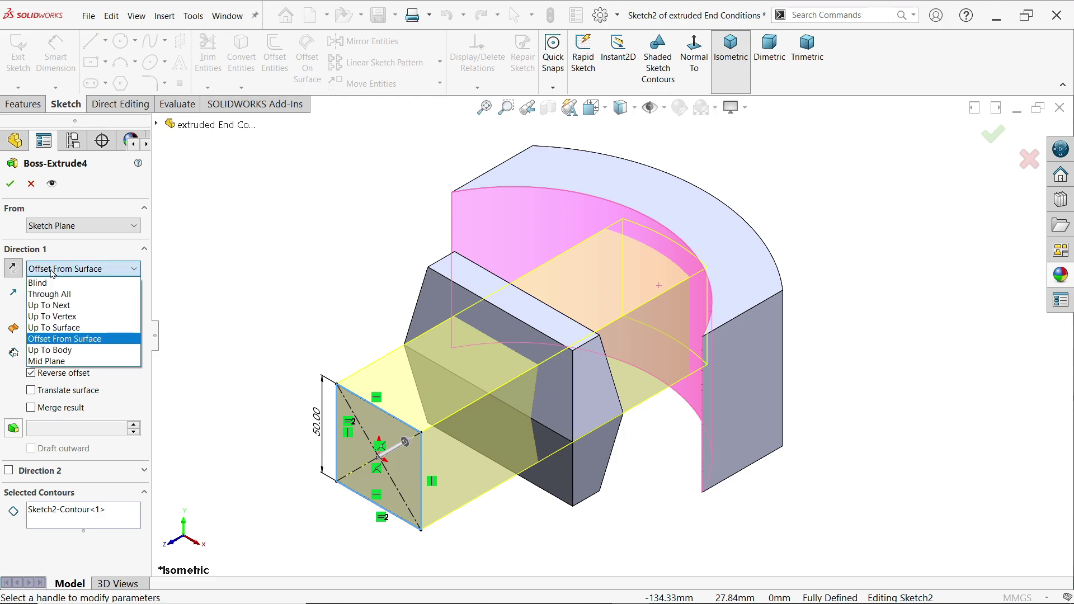
pyautogui.click(56, 350)
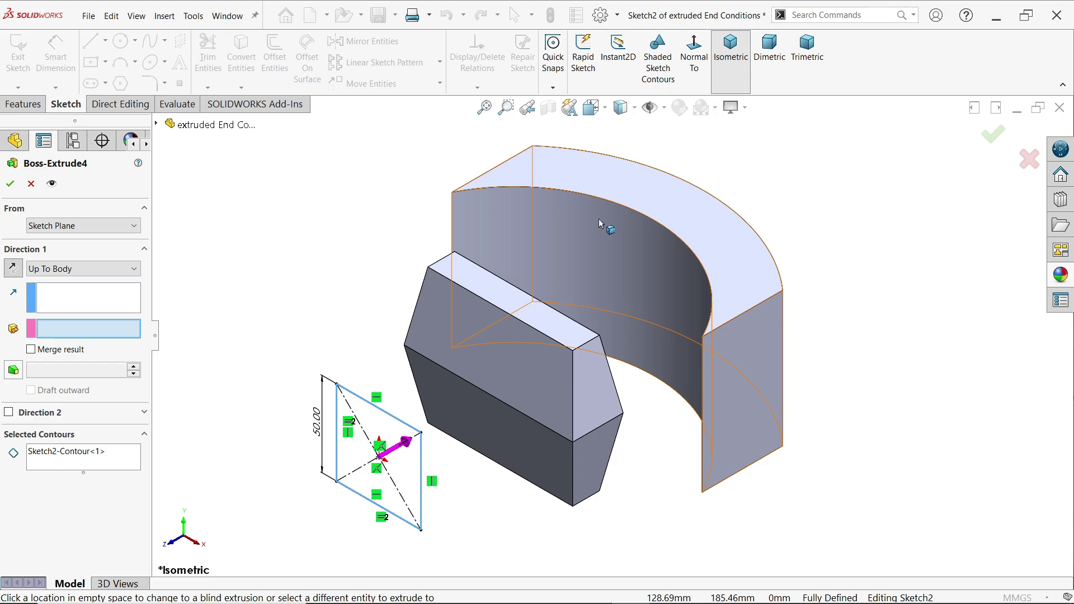
pyautogui.click(633, 206)
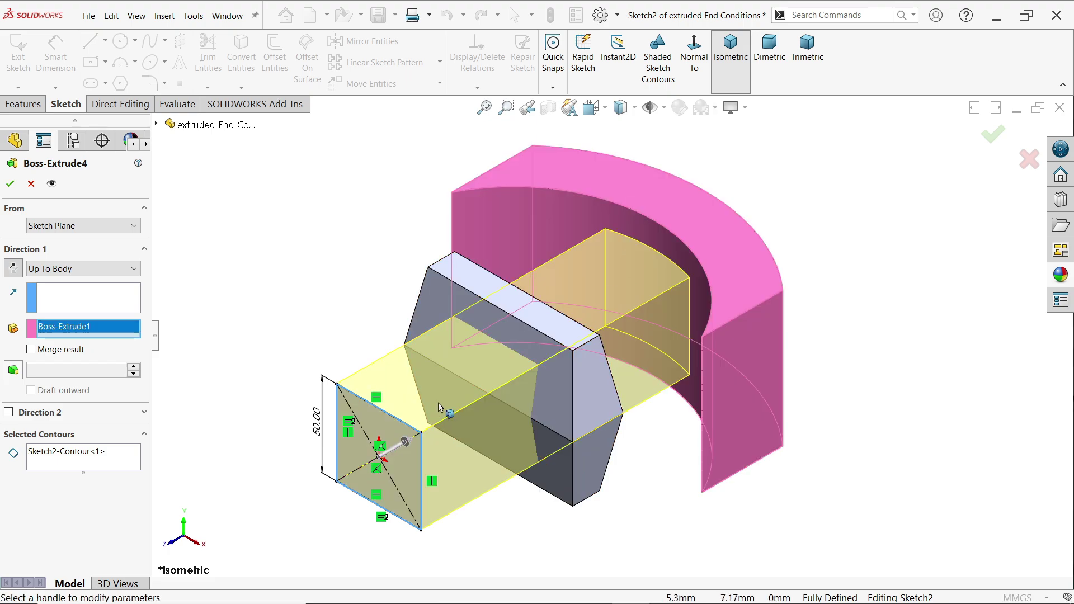
# Clear the target body and select the faceted block as the body to extrude up to.
pyautogui.rightClick(81, 333)
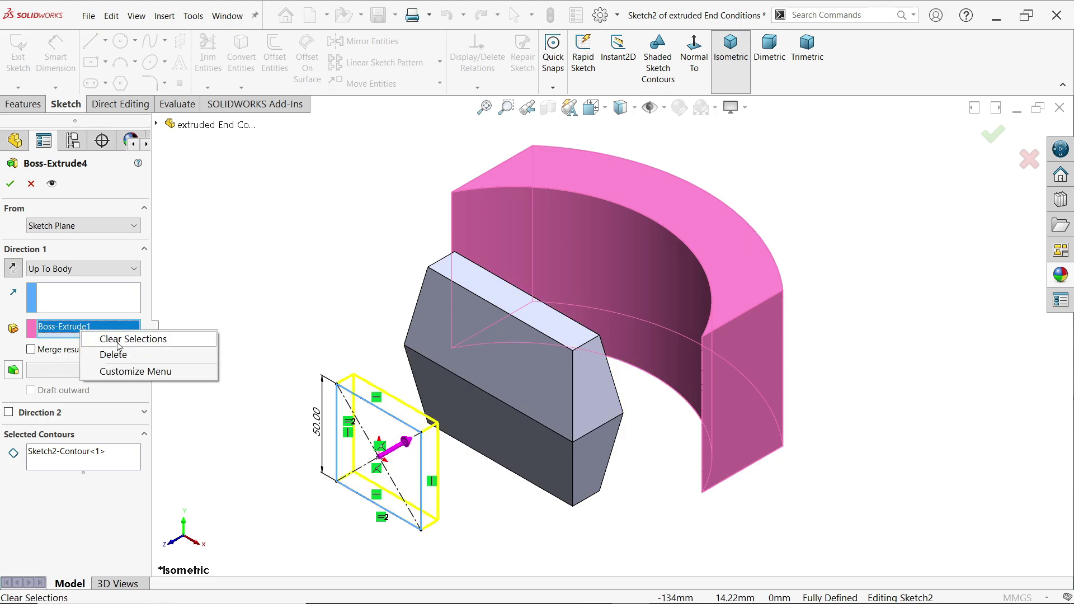
pyautogui.click(118, 343)
pyautogui.click(493, 335)
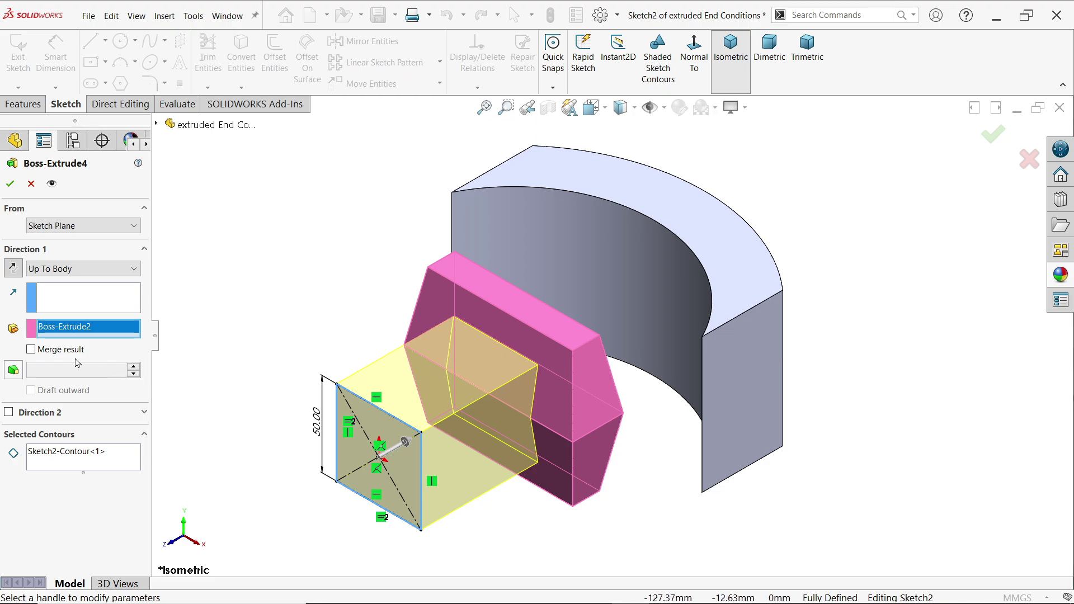
# Turn on Merge result, accept the boss, and highlight each entry in the Solid Bodies folder to check which bodies exist.
pyautogui.click(60, 351)
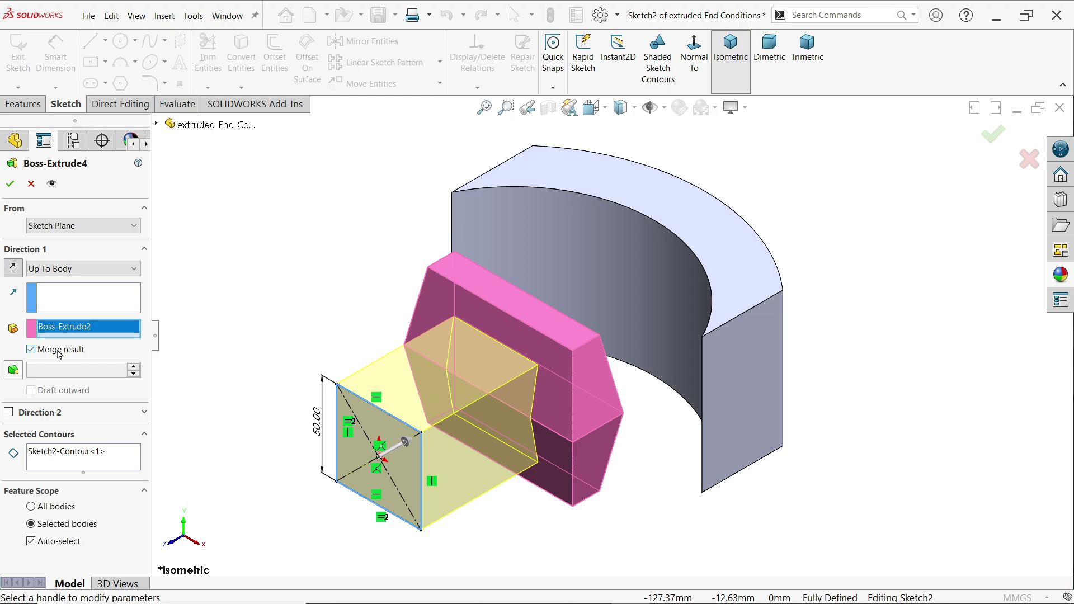
pyautogui.click(10, 183)
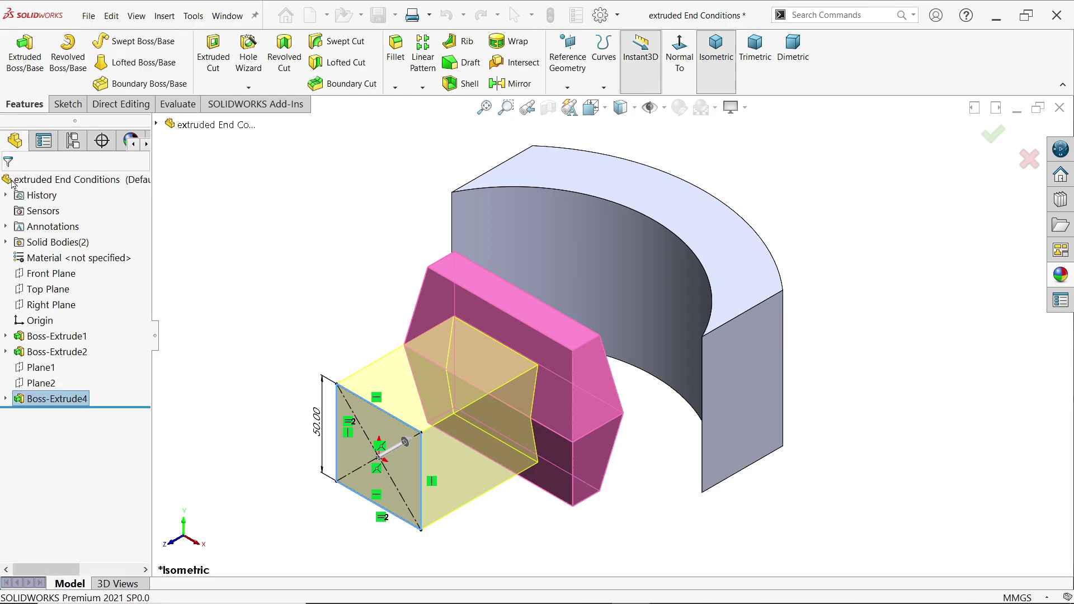
pyautogui.click(5, 242)
pyautogui.click(66, 259)
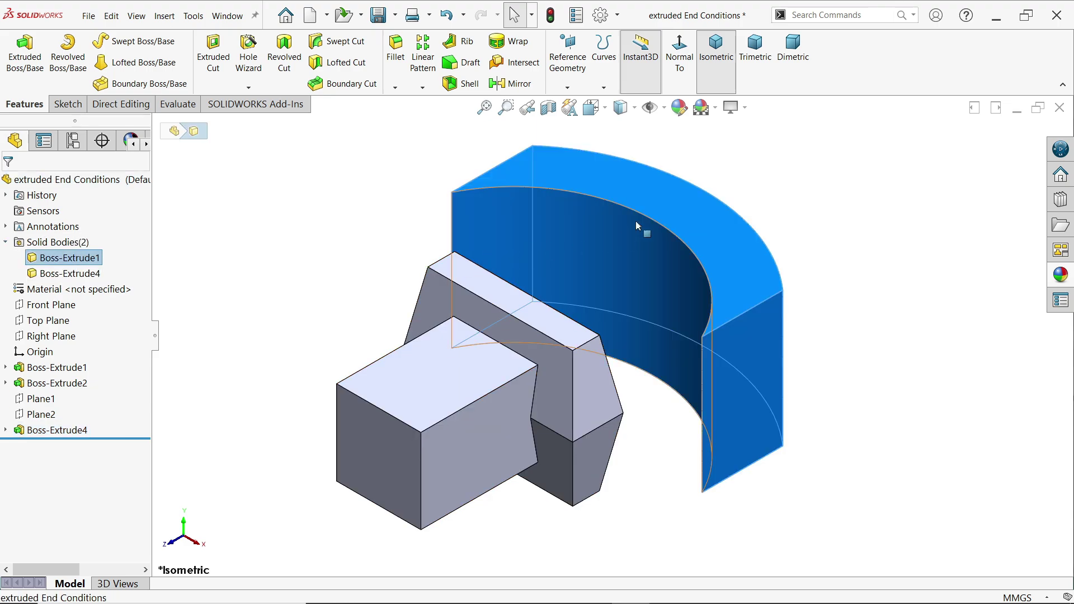
pyautogui.click(70, 274)
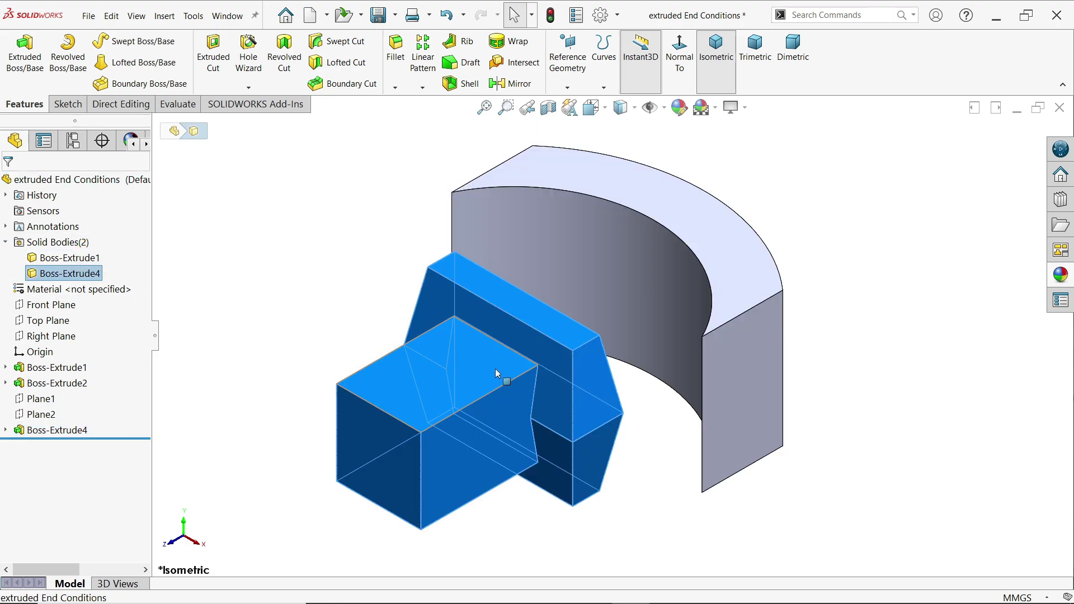
# Edit the square boss to turn off Merge result, and highlight each solid body in turn to check the separation.
pyautogui.click(19, 434)
pyautogui.click(33, 399)
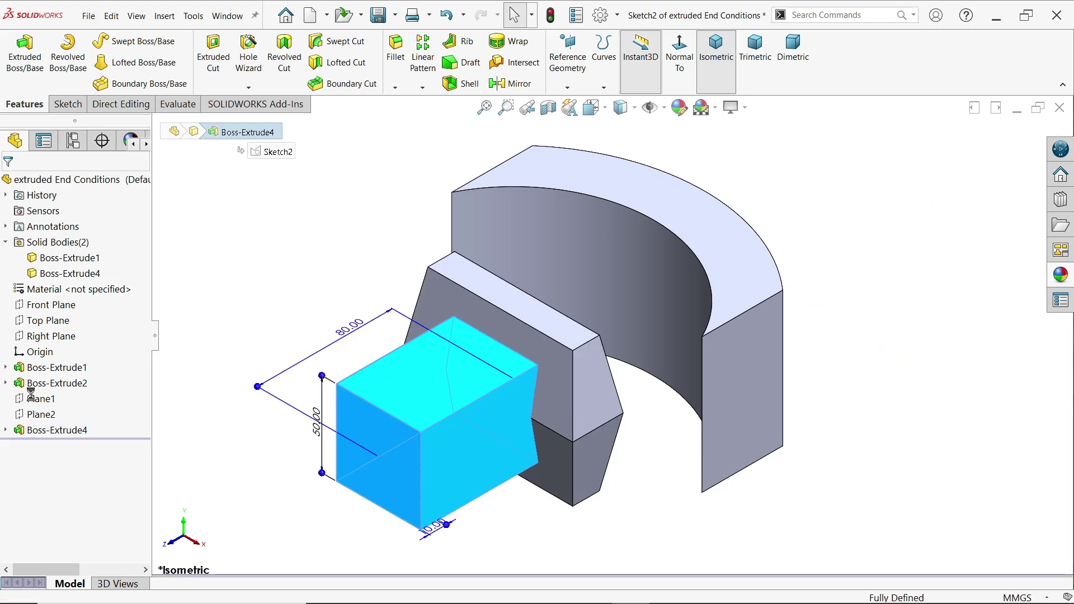
pyautogui.click(31, 349)
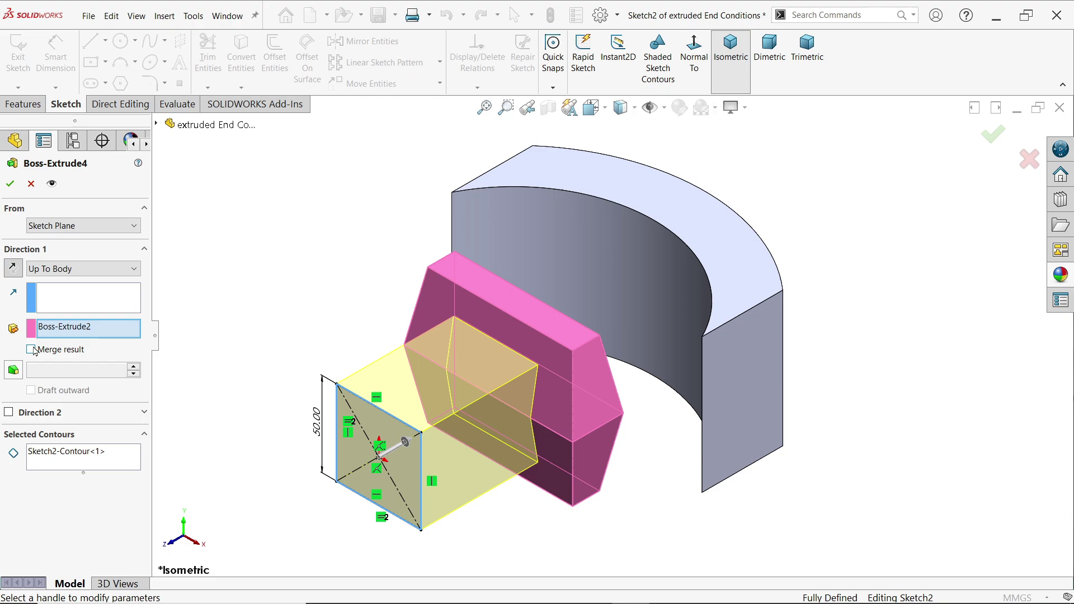
pyautogui.click(10, 184)
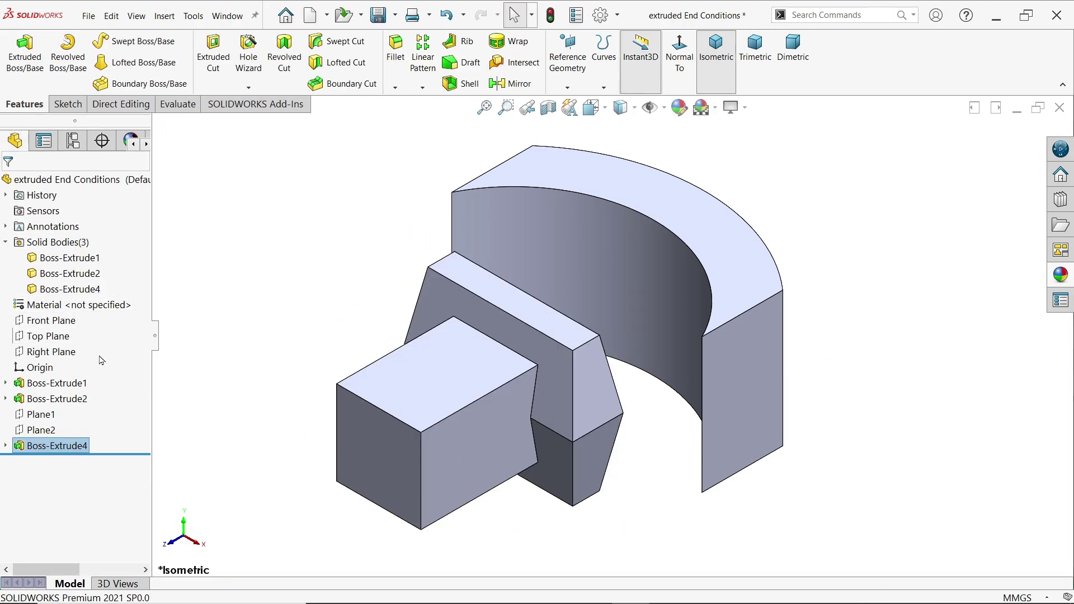
pyautogui.click(70, 258)
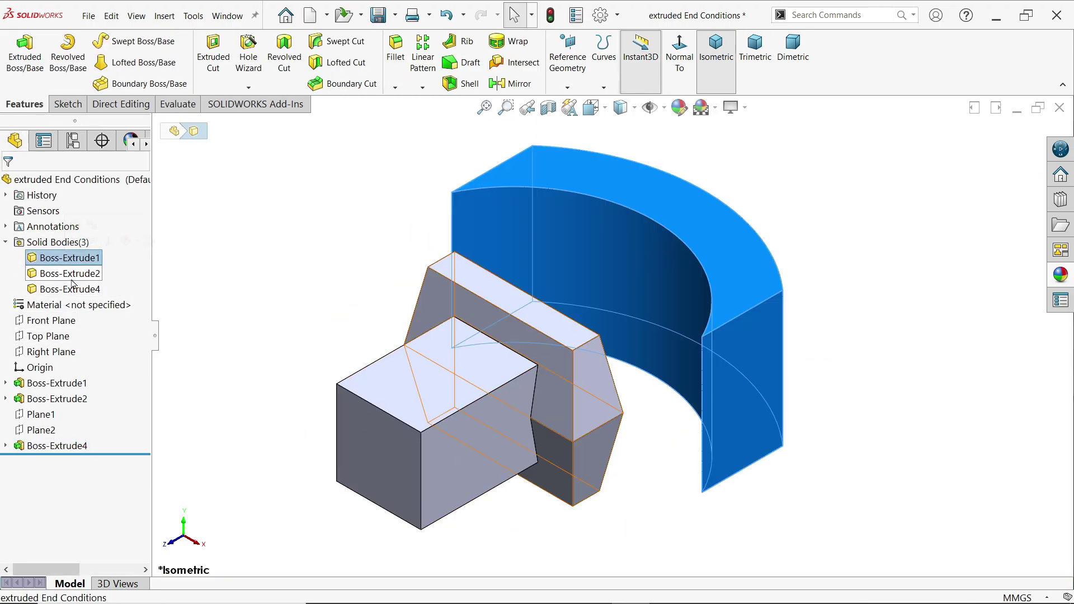
pyautogui.click(71, 274)
pyautogui.click(73, 290)
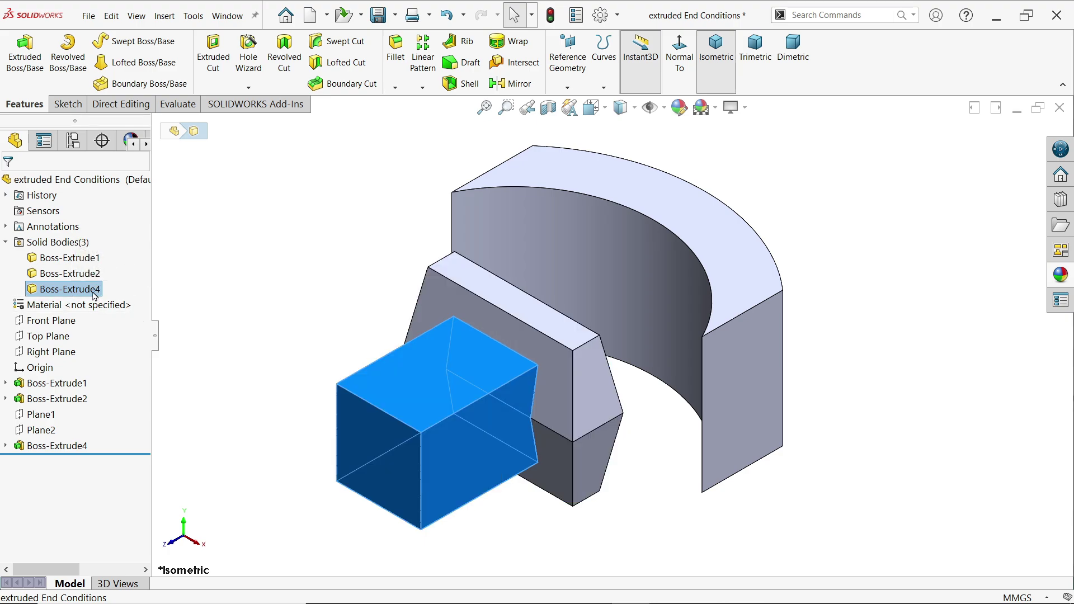
# Edit the square boss extrusion and set its Direction 1 end condition to Mid Plane.
pyautogui.click(50, 445)
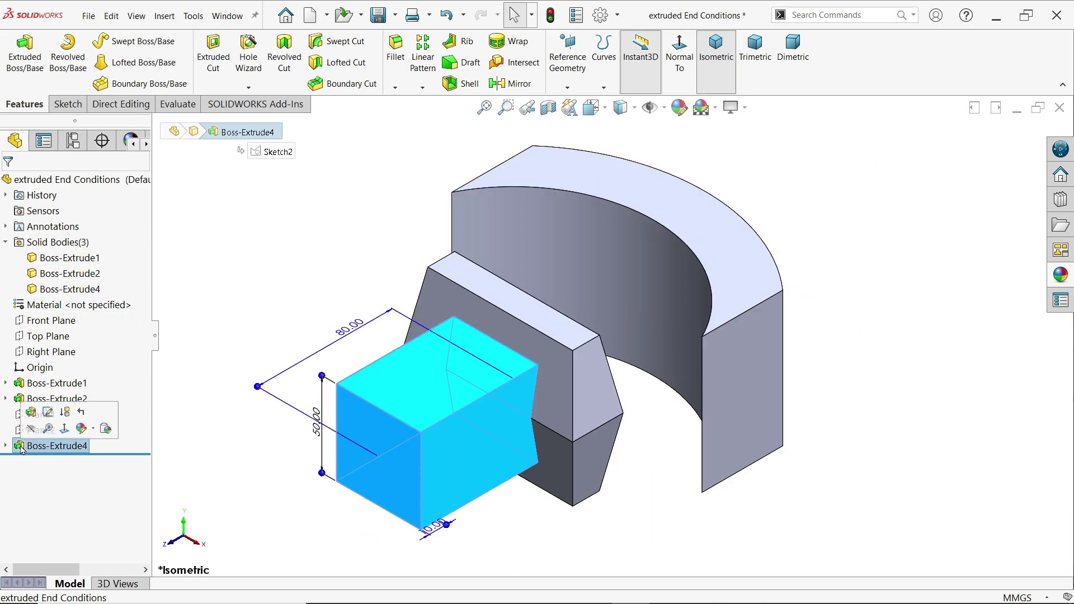
pyautogui.click(30, 413)
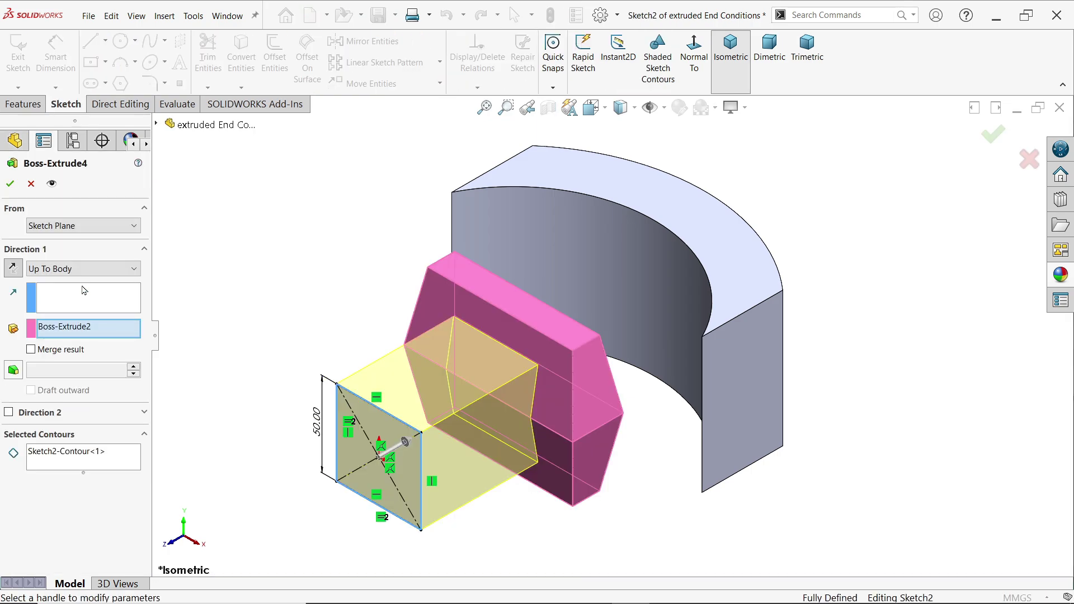
pyautogui.click(81, 269)
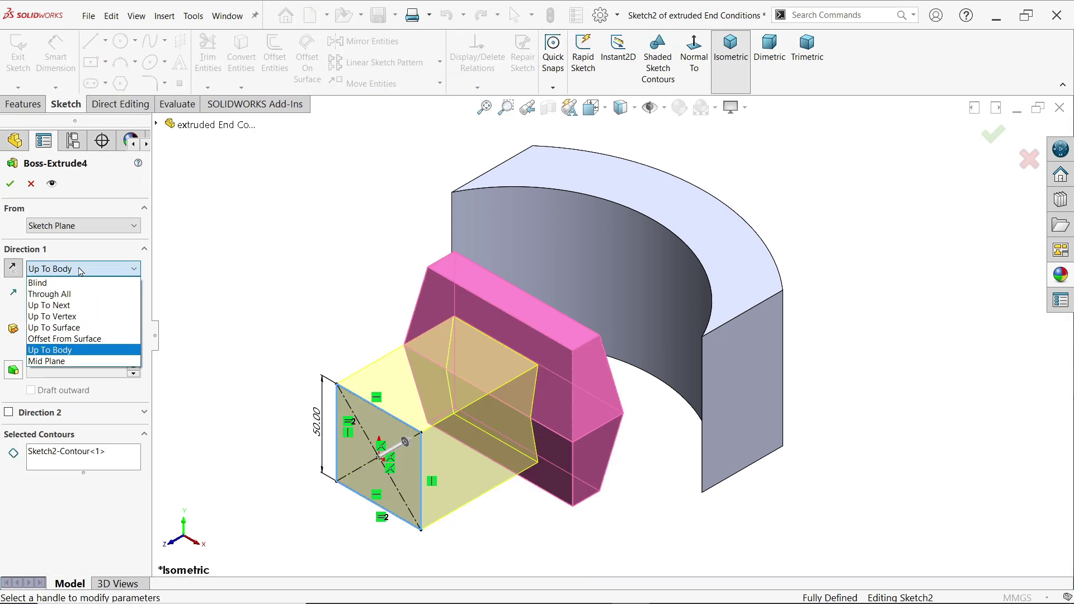
pyautogui.click(56, 362)
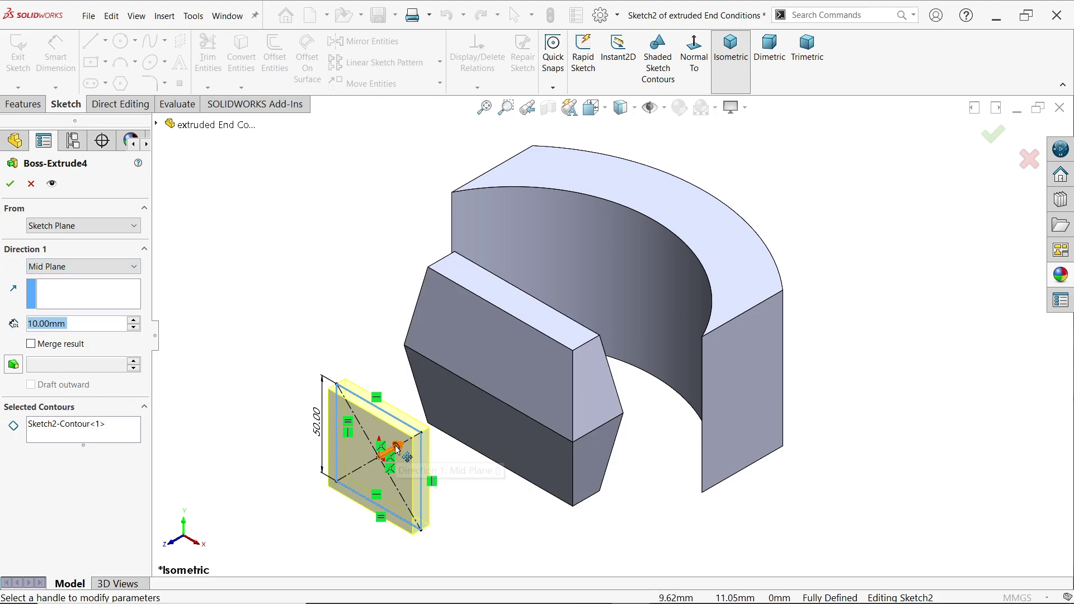
# Stretch the Mid Plane extrusion of the square boss to a total depth of 85 mm and accept it.
pyautogui.moveTo(397, 448); pyautogui.dragTo(434, 430)
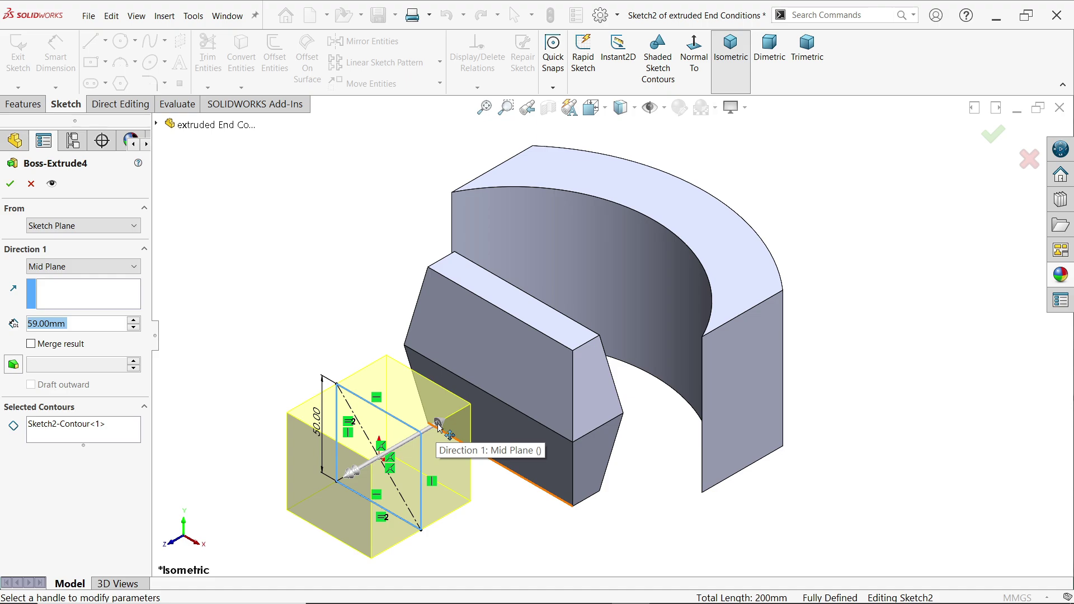
pyautogui.moveTo(439, 427)
pyautogui.mouseDown()
pyautogui.moveTo(554, 376)
pyautogui.moveTo(425, 421)
pyautogui.mouseUp()
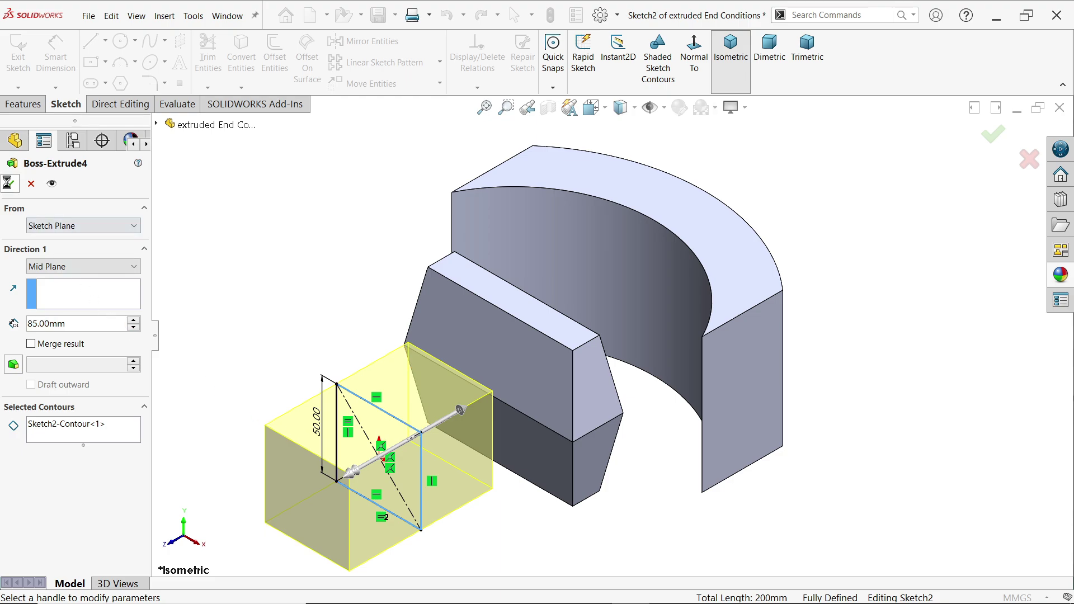
pyautogui.click(11, 183)
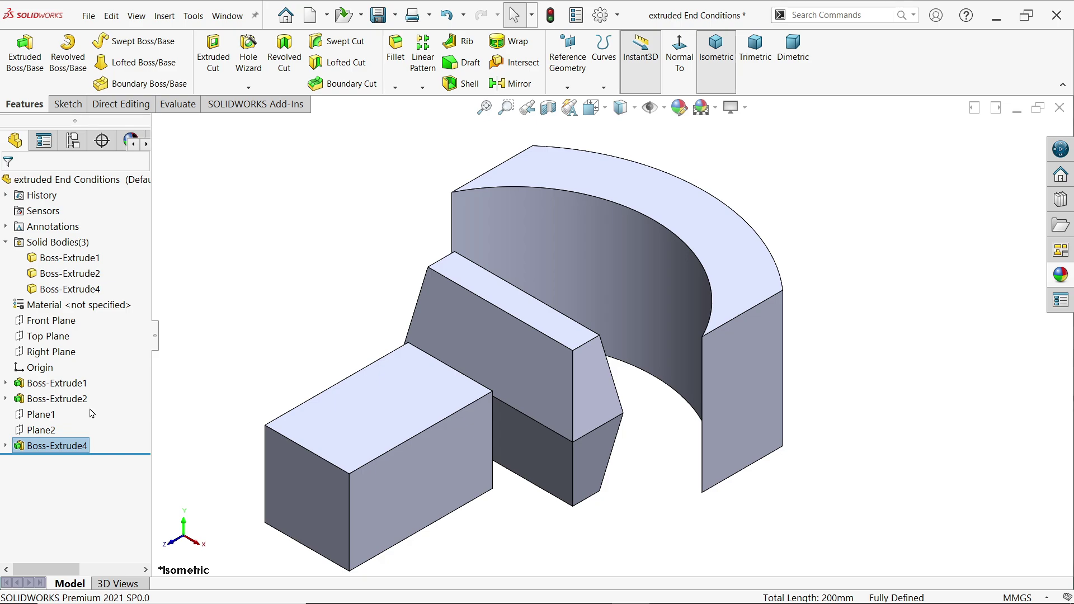
# Edit the square boss so Direction 1 ends Up To Body at the curved body, and accept it.
pyautogui.rightClick(27, 446)
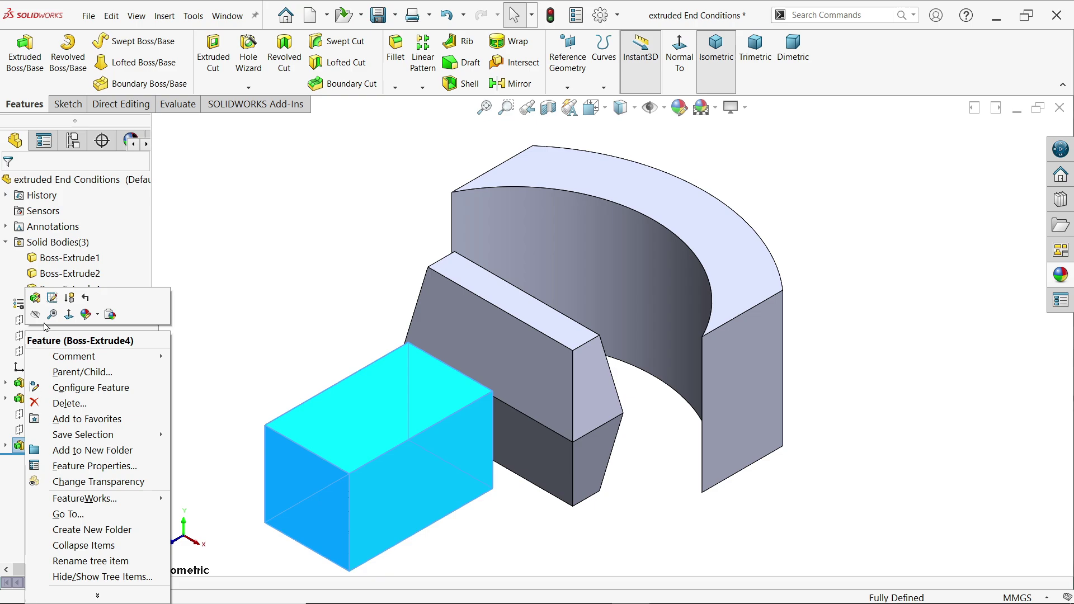
pyautogui.click(33, 300)
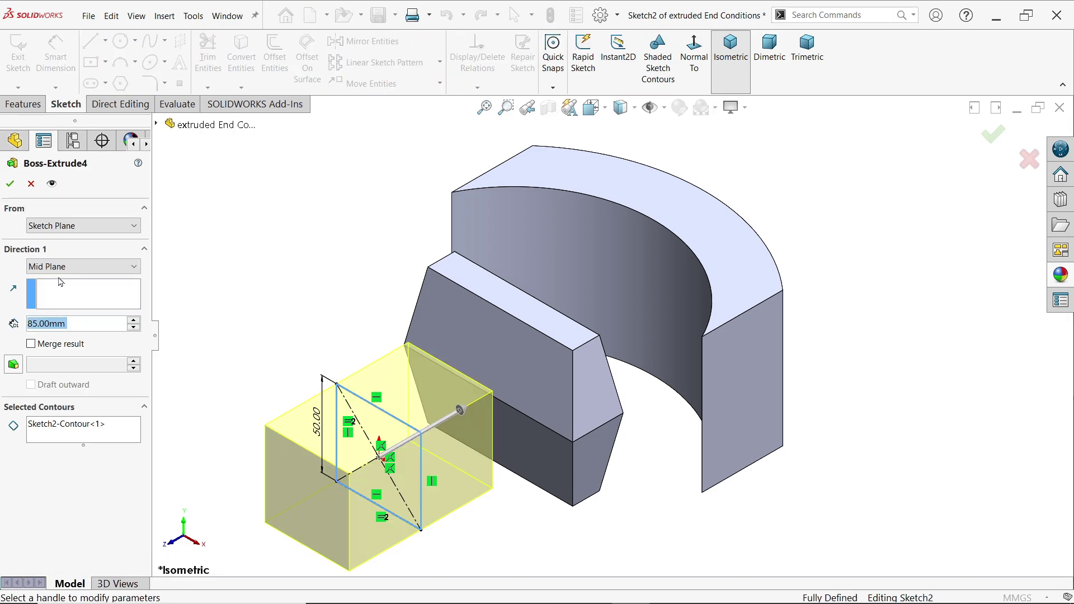
pyautogui.click(61, 267)
pyautogui.click(59, 282)
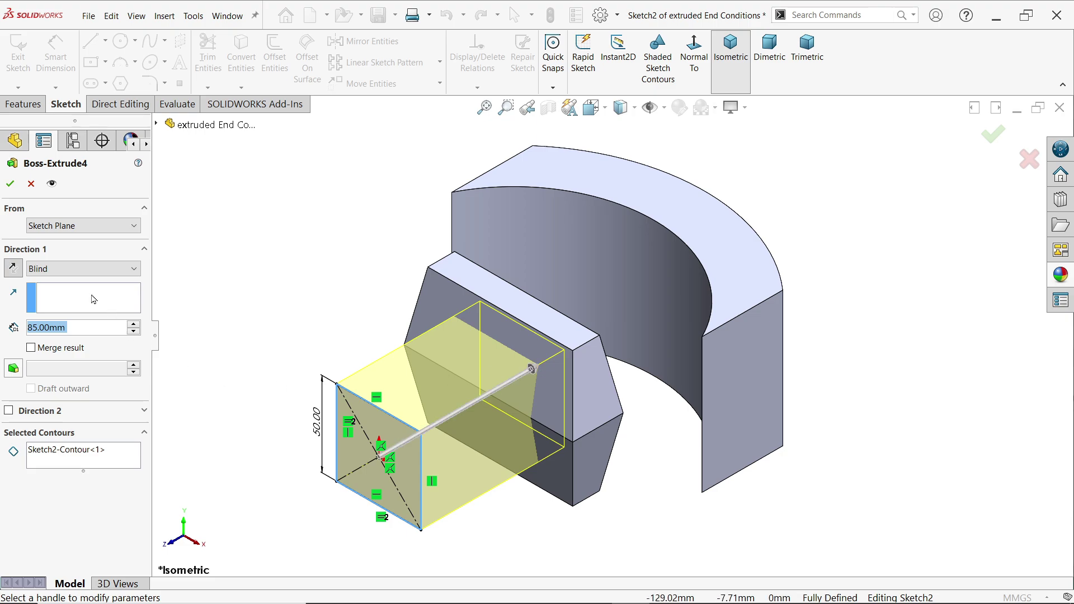
pyautogui.click(58, 268)
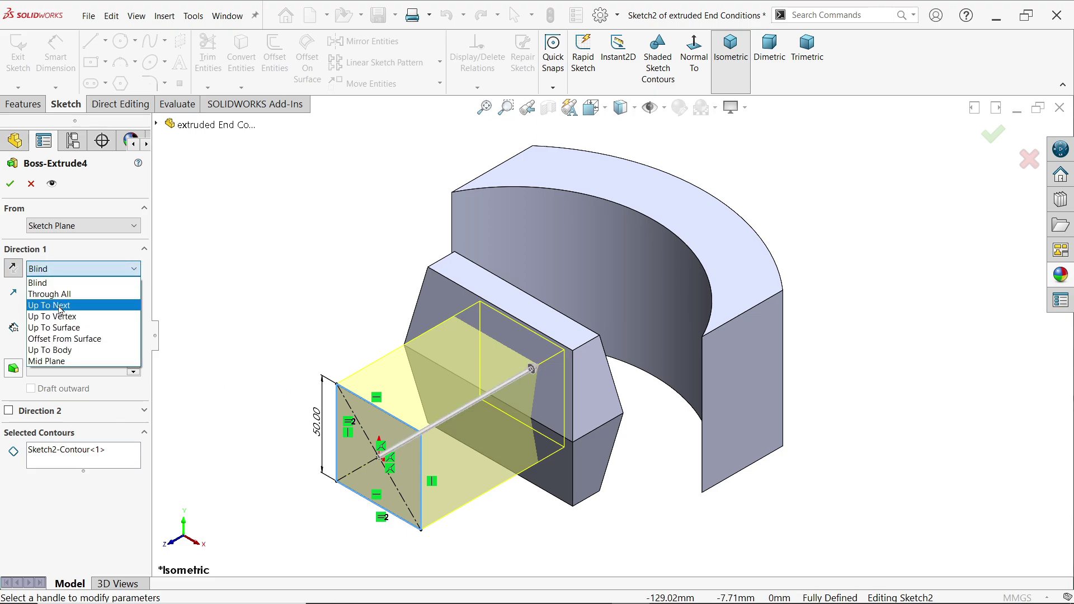
pyautogui.click(61, 351)
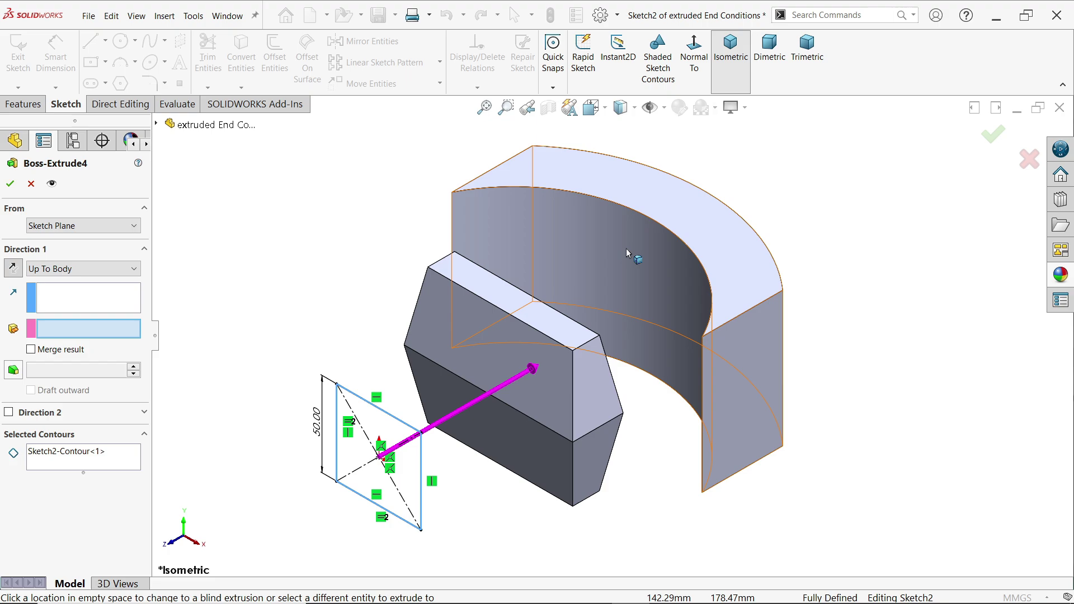
pyautogui.click(650, 250)
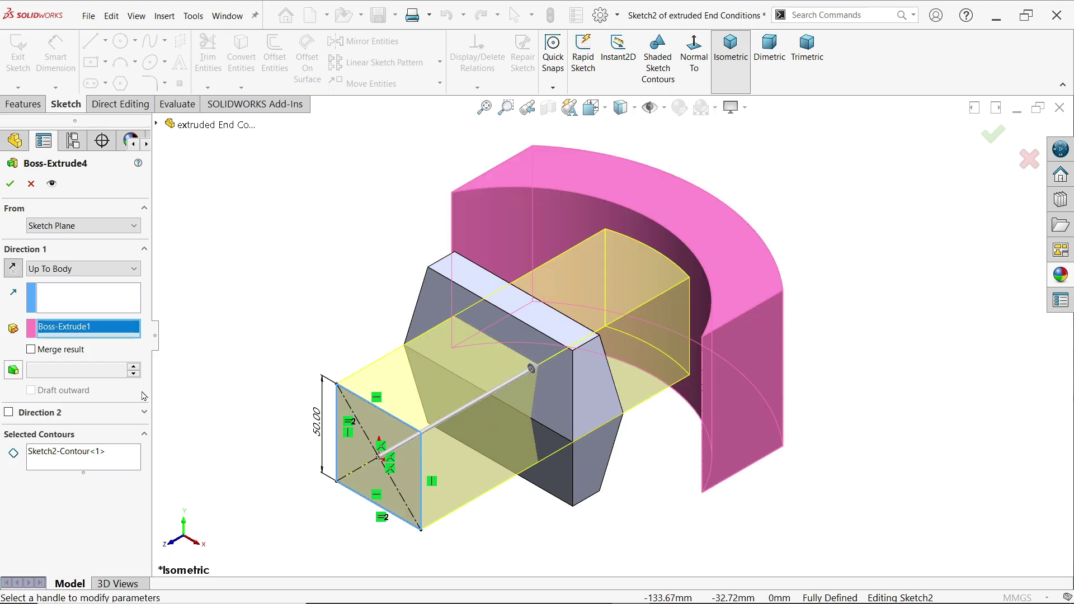
pyautogui.click(10, 184)
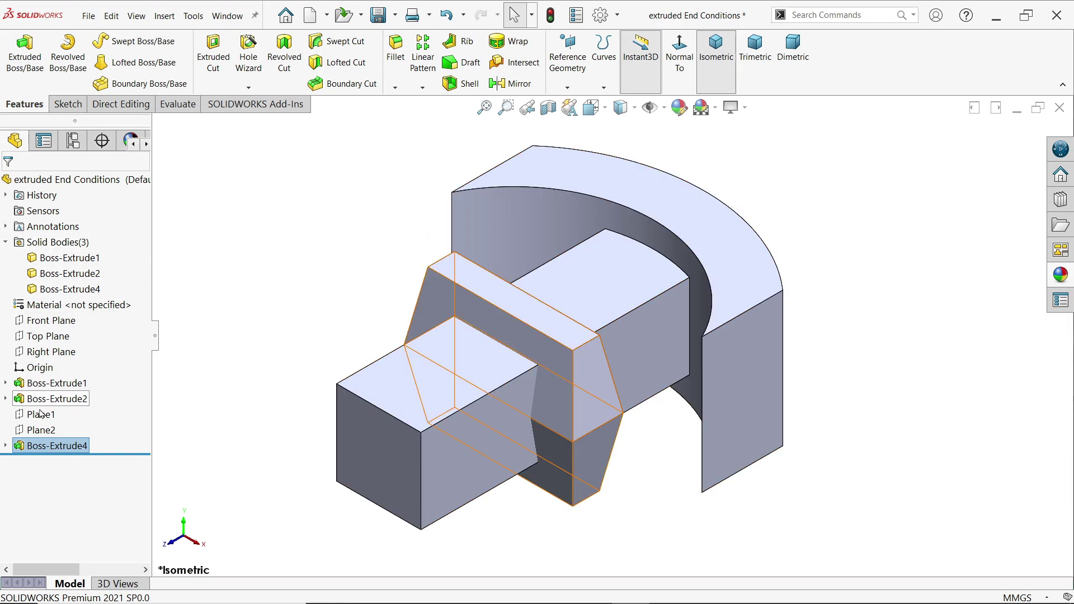
# Edit the square boss to turn on Merge result, disable Auto-select, and make the curved body the only one in the feature scope.
pyautogui.click(25, 447)
pyautogui.click(32, 415)
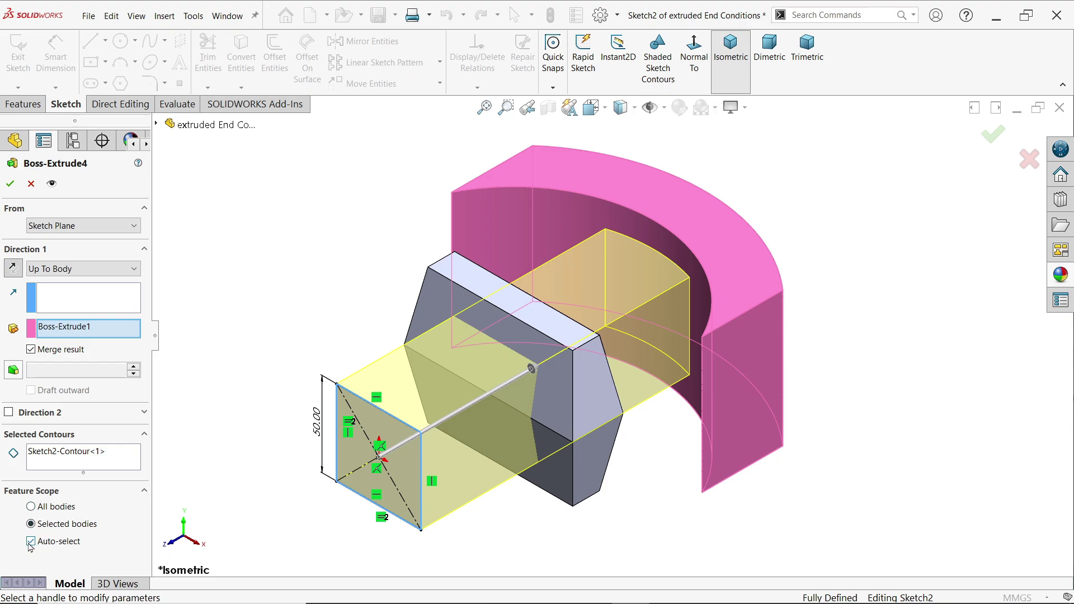
pyautogui.click(31, 541)
pyautogui.scroll(-1, 96, 548)
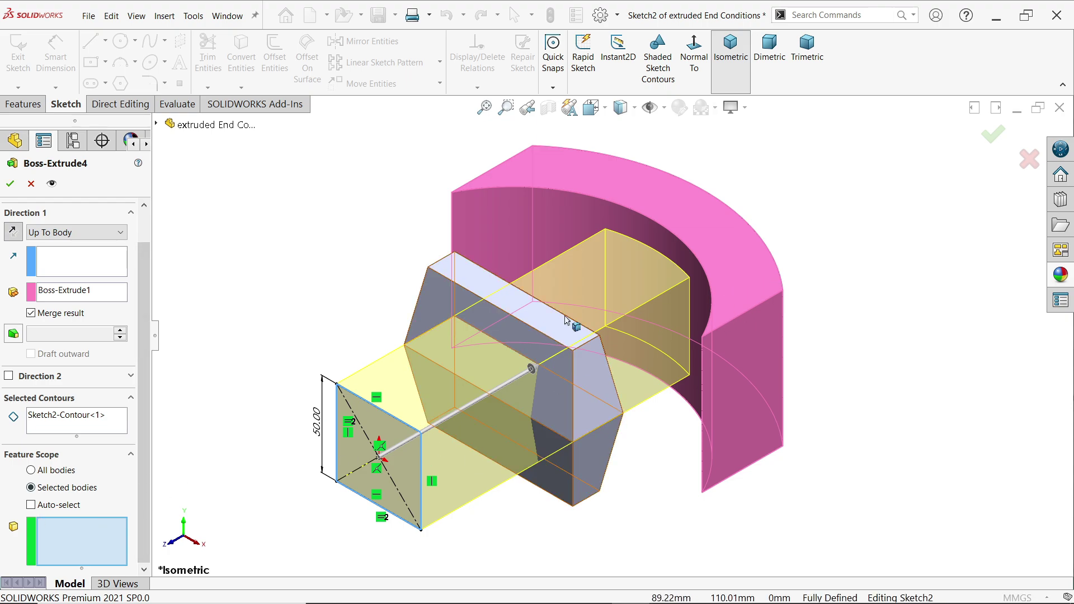
pyautogui.click(736, 271)
pyautogui.click(735, 270)
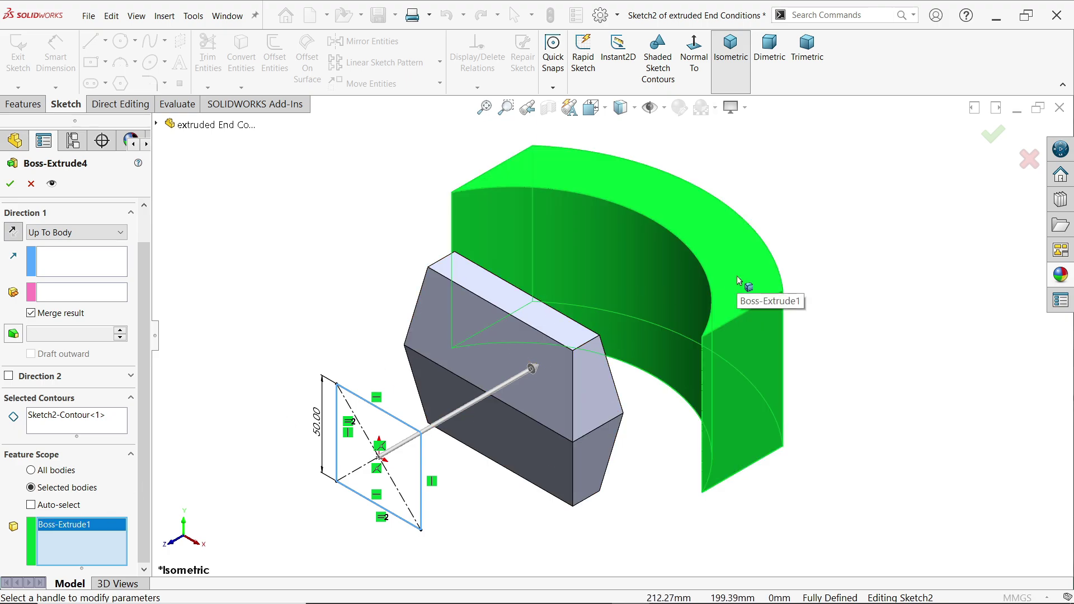
# Reselect the curved body as the Up To Body target and accept the merged boss.
pyautogui.click(50, 301)
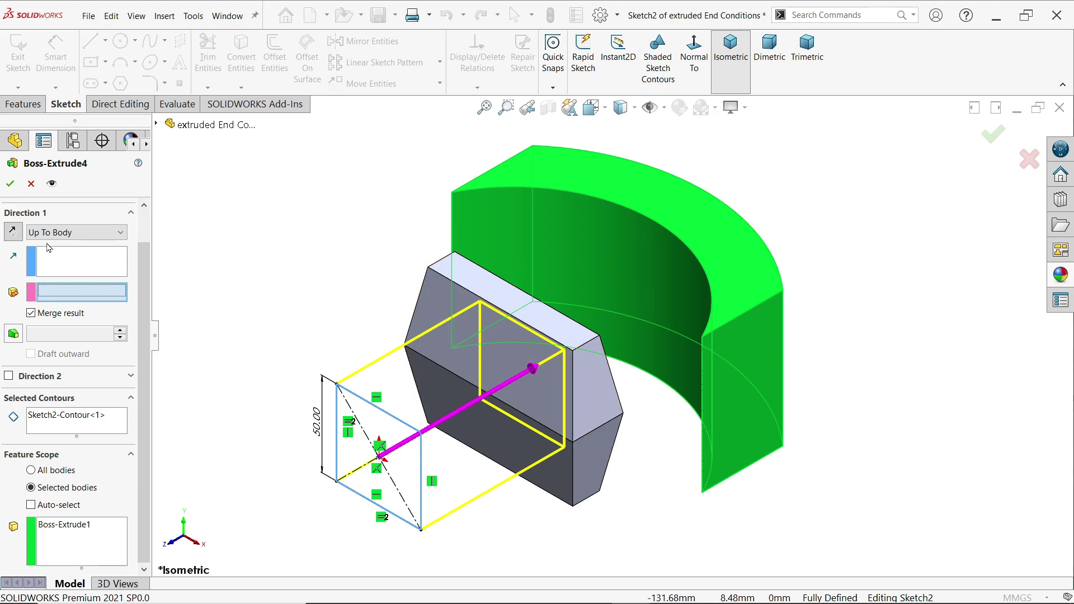
pyautogui.click(619, 233)
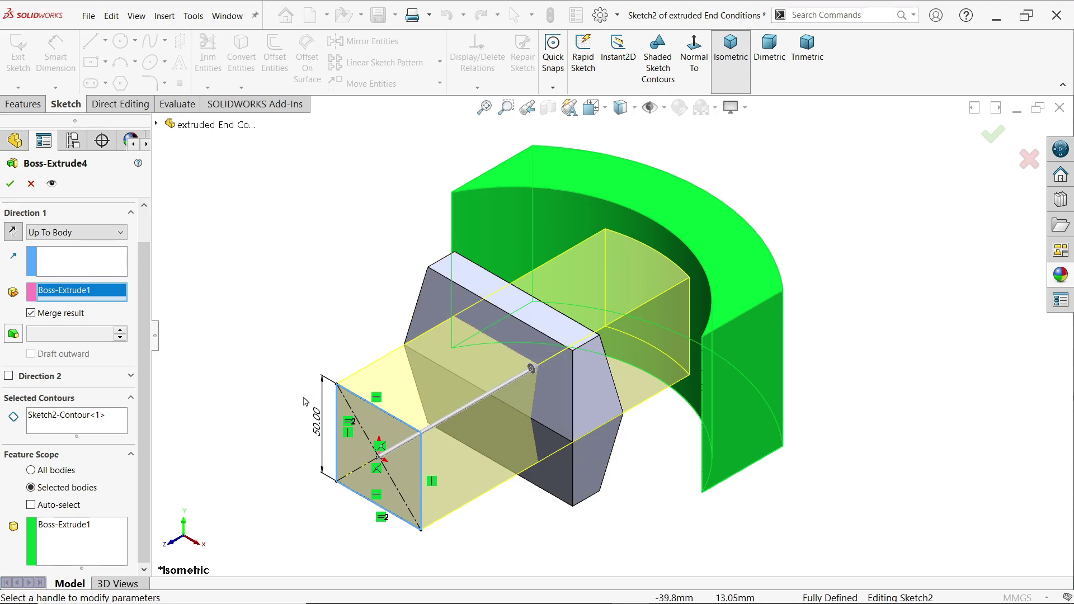
pyautogui.click(10, 184)
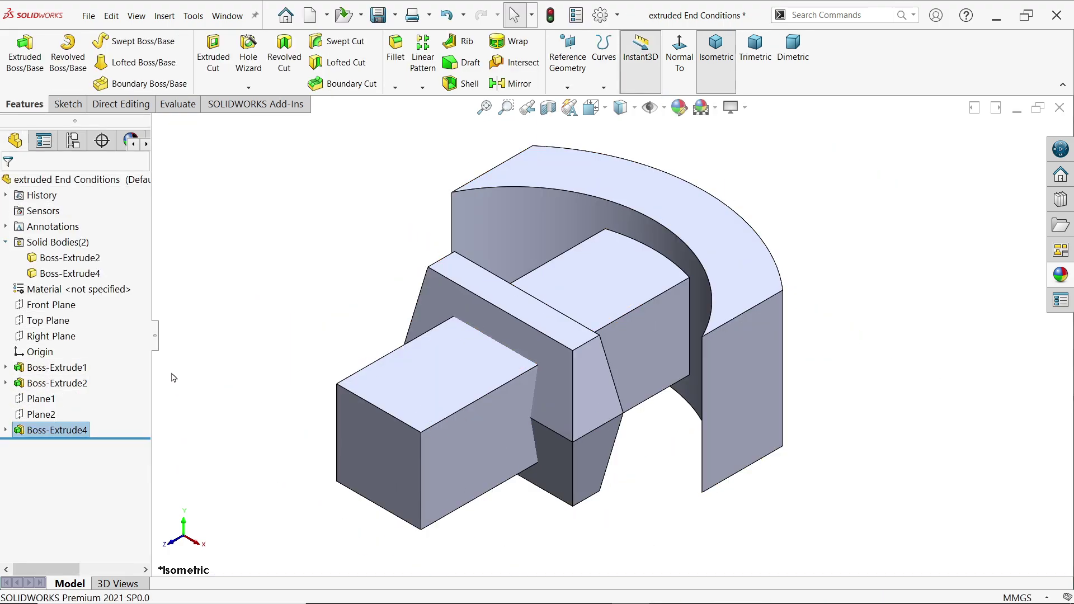
# Highlight each entry in the Solid Bodies folder to check which bodies merged, and collapse the folder.
pyautogui.click(70, 258)
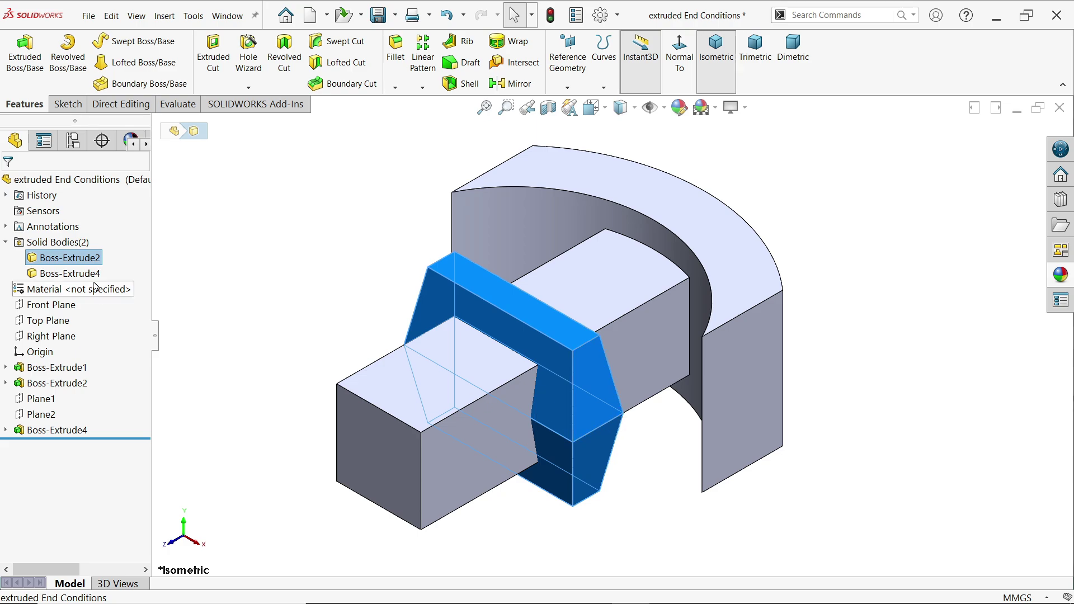
pyautogui.click(68, 273)
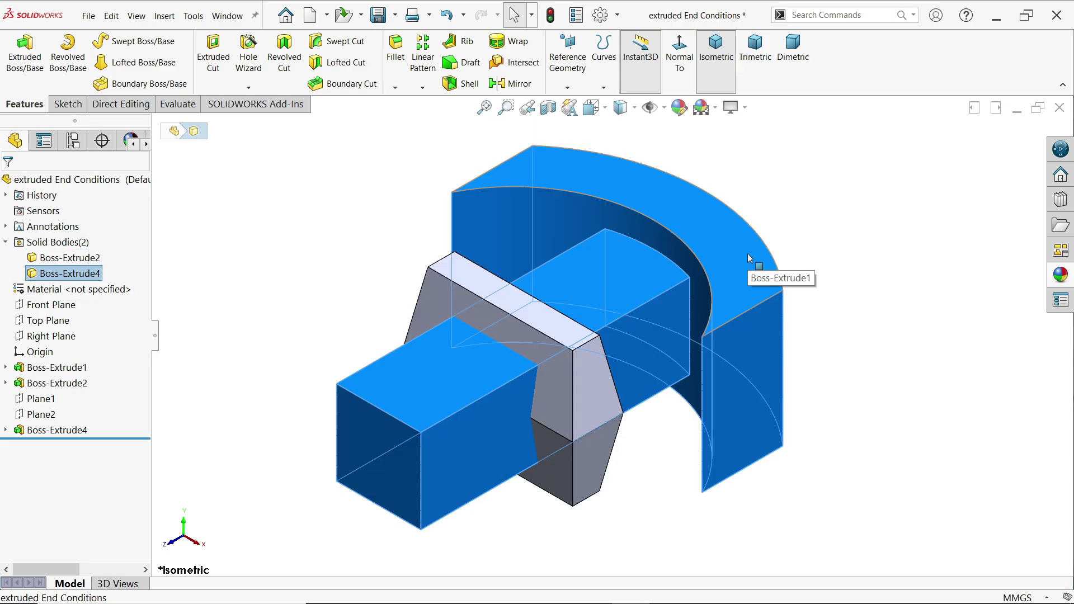
pyautogui.click(6, 243)
pyautogui.click(229, 308)
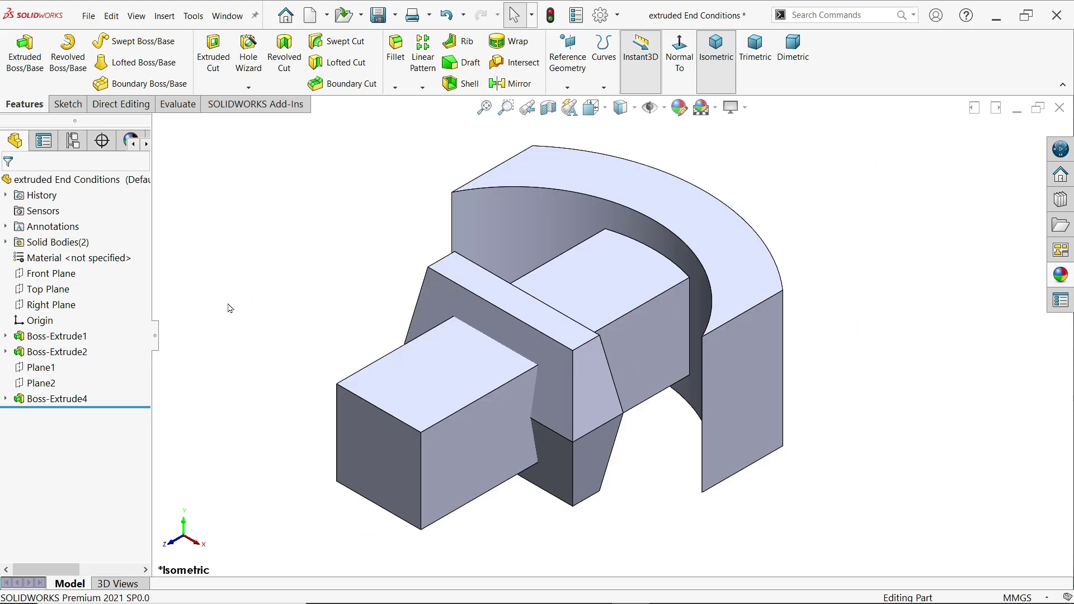